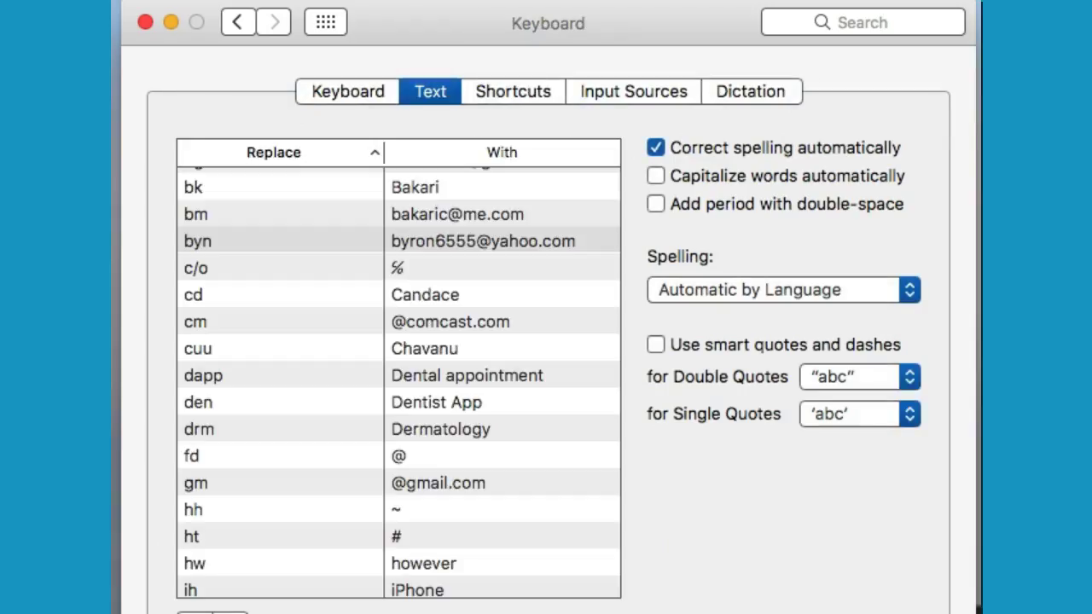
# Step: Scroll down through the Keyboard > Text Replace/With shortcut list
pyautogui.scroll(-1, 399, 383)
pyautogui.scroll(-2, 398, 384)
pyautogui.scroll(-1, 398, 384)
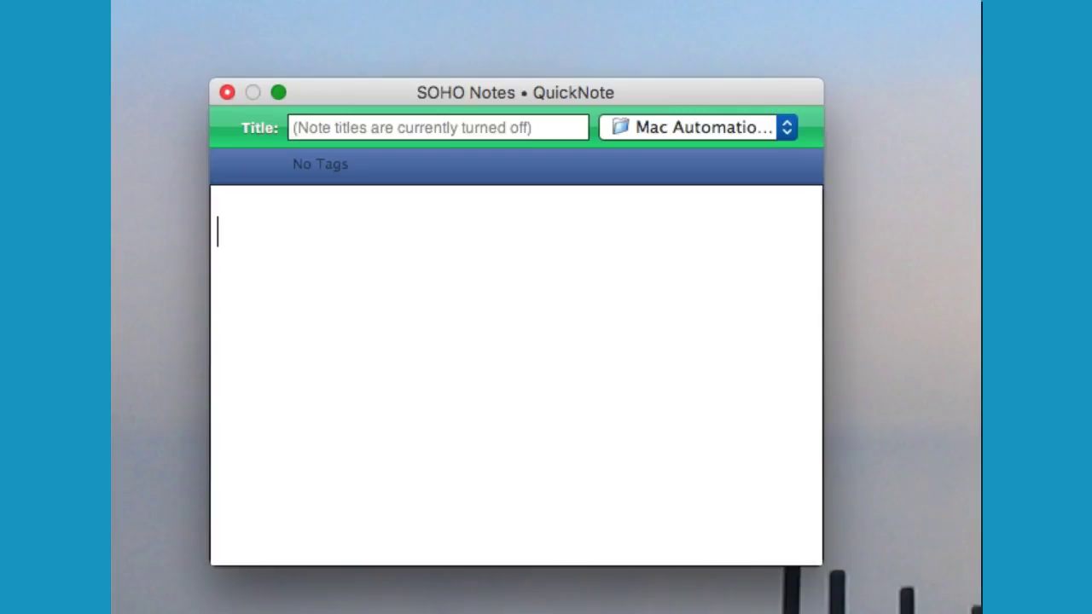
# Step: Expand 'bc' into the full name and 'bm' into the e-mail address in the quick note
pyautogui.write('bc')
pyautogui.press('BackSpace')
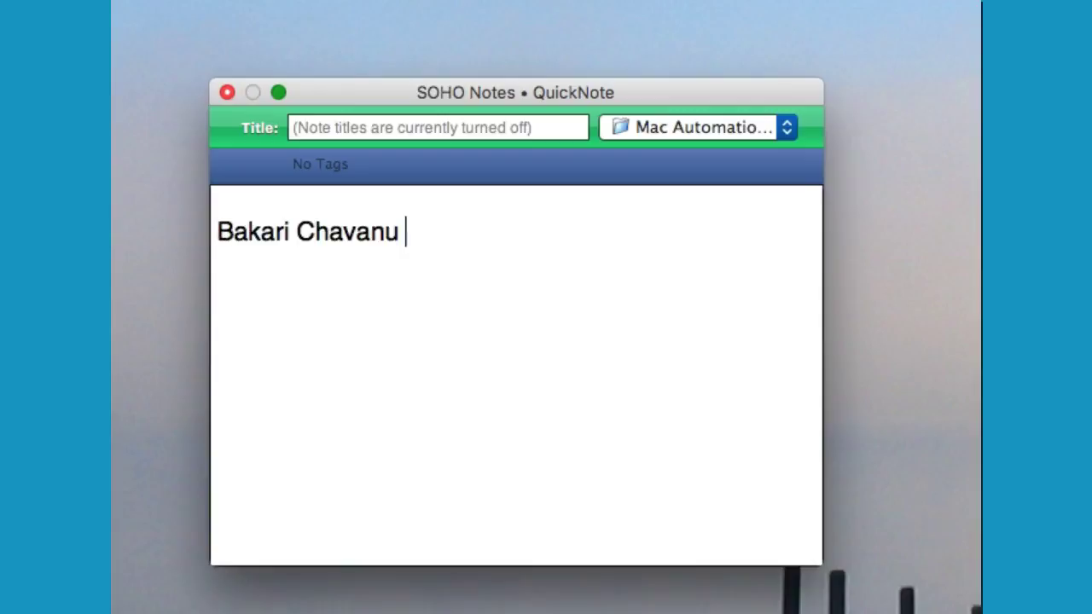
pyautogui.write('bm')
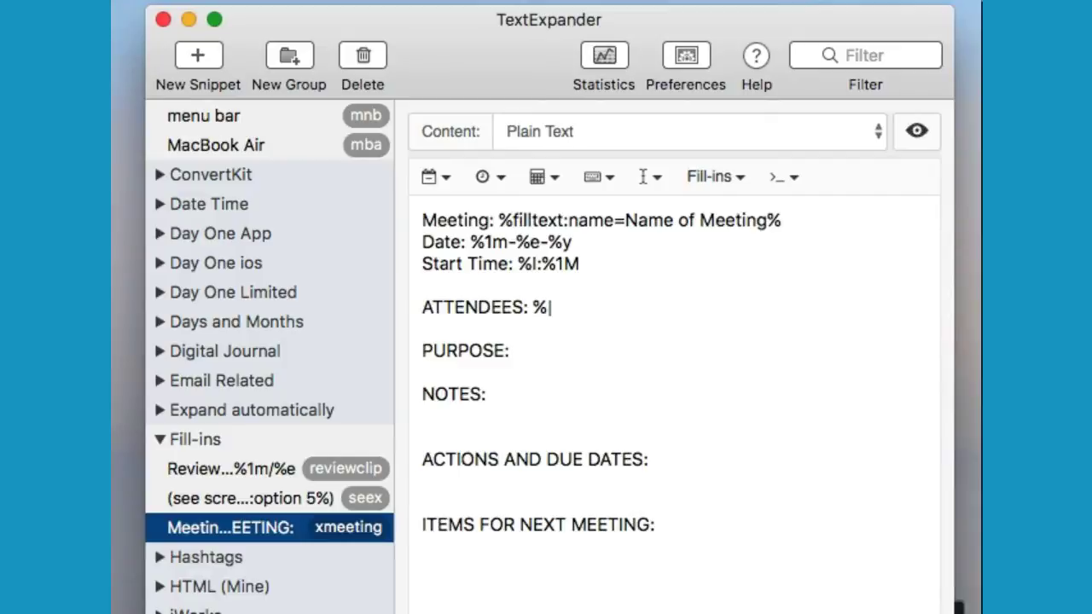
# Step: Browse TextExpander's snippet groups in the library sidebar, then dismiss the snippet menu
pyautogui.scroll(-3, 269, 353)
pyautogui.scroll(-2, 270, 352)
pyautogui.scroll(-1, 270, 352)
pyautogui.scroll(-3, 269, 353)
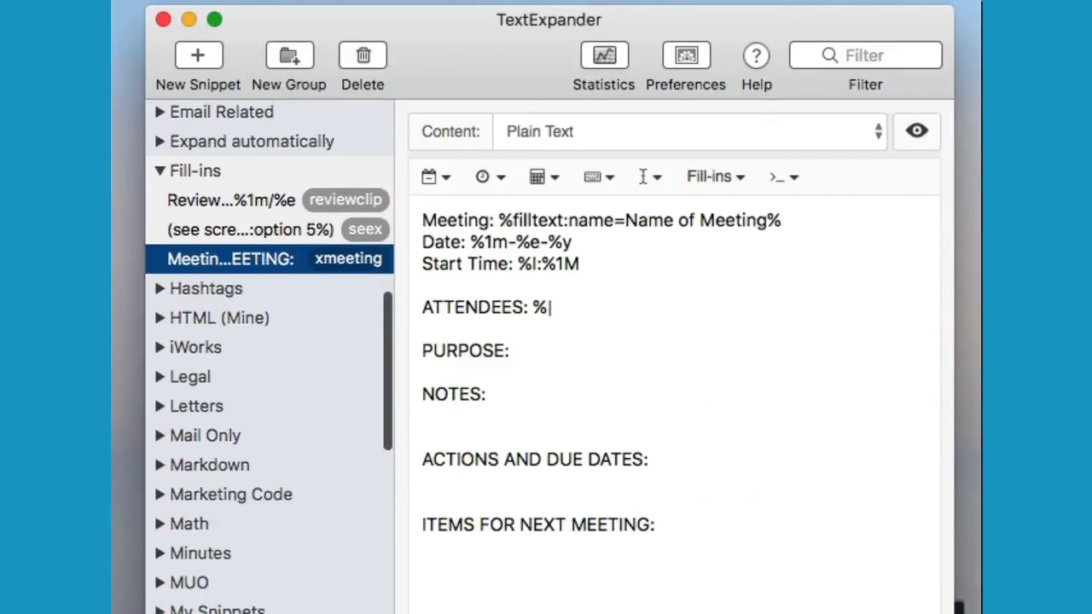
pyautogui.scroll(-2, 270, 352)
pyautogui.scroll(5, 269, 352)
pyautogui.scroll(1, 269, 352)
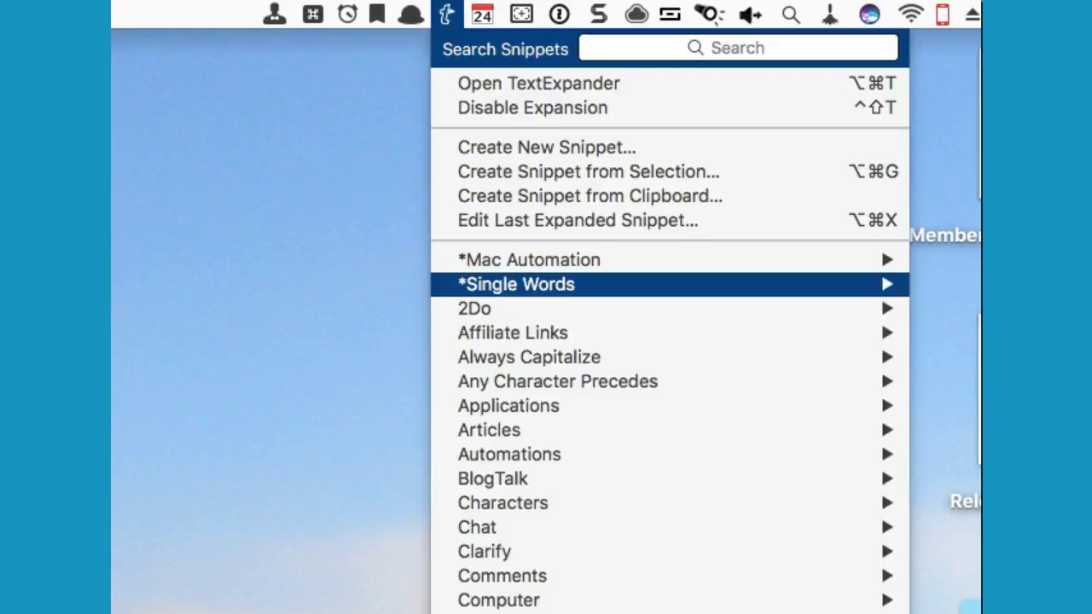
pyautogui.press('Escape')
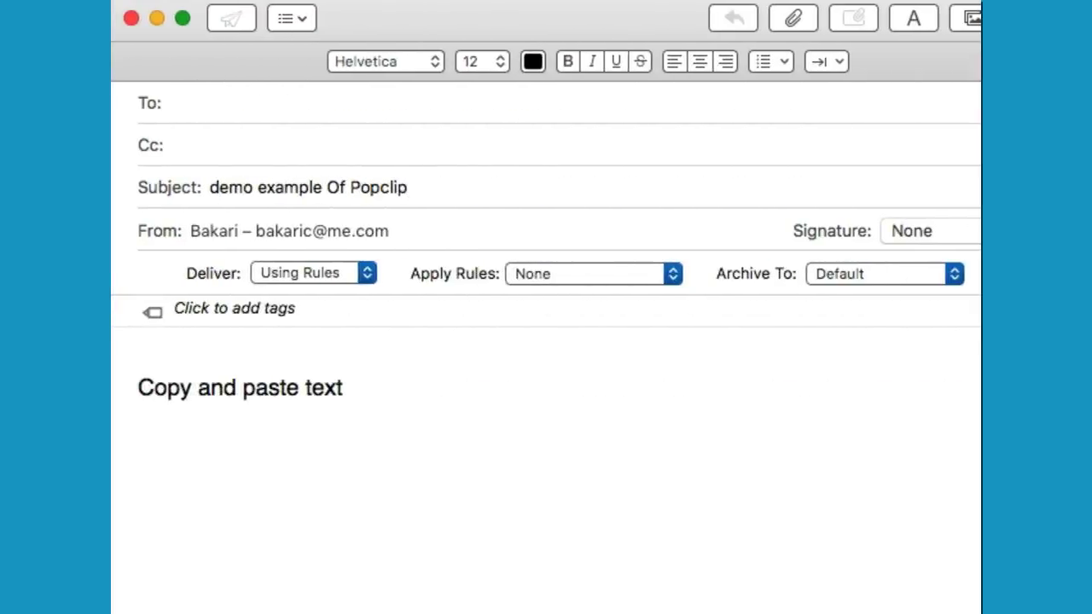
# Step: Title-case the subject to 'Demo Example Of Popclip' and copy the 'Copy and paste text' line
pyautogui.moveTo(408, 187); pyautogui.dragTo(210, 187)
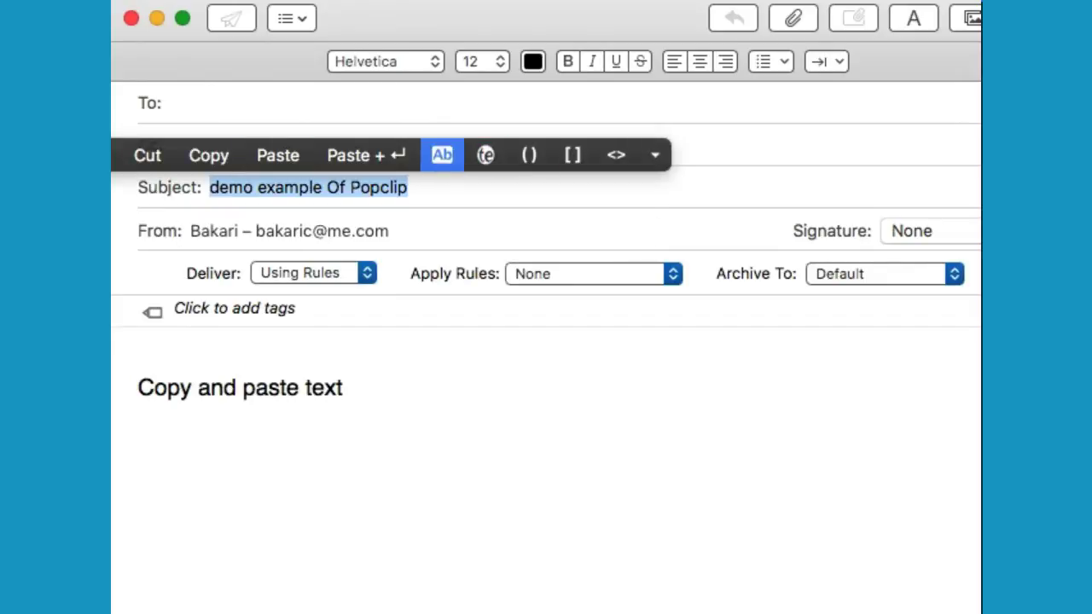
pyautogui.click(442, 154)
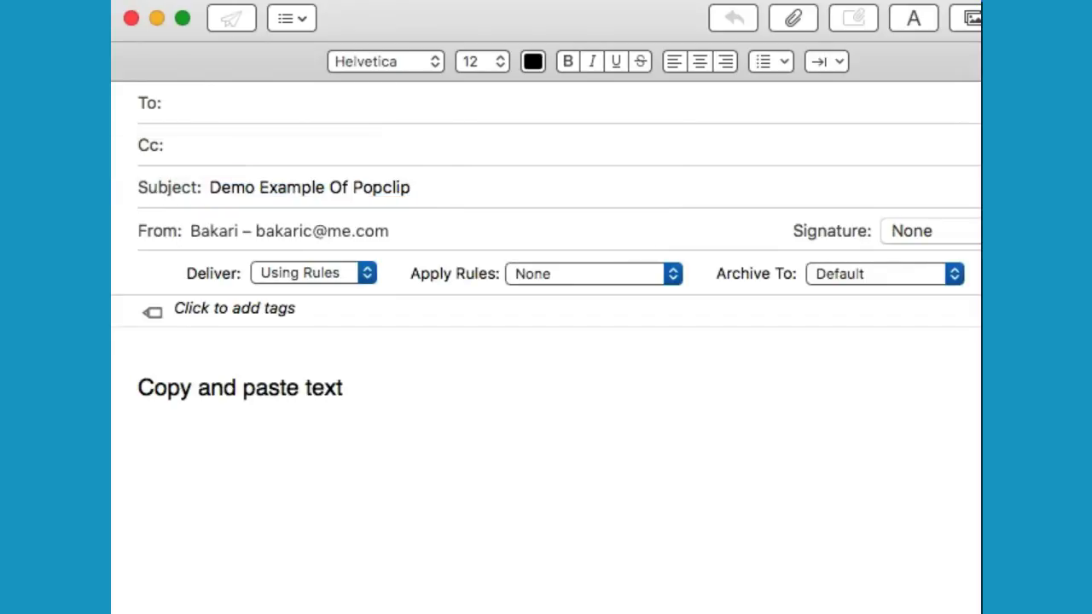
pyautogui.moveTo(342, 388); pyautogui.dragTo(137, 388)
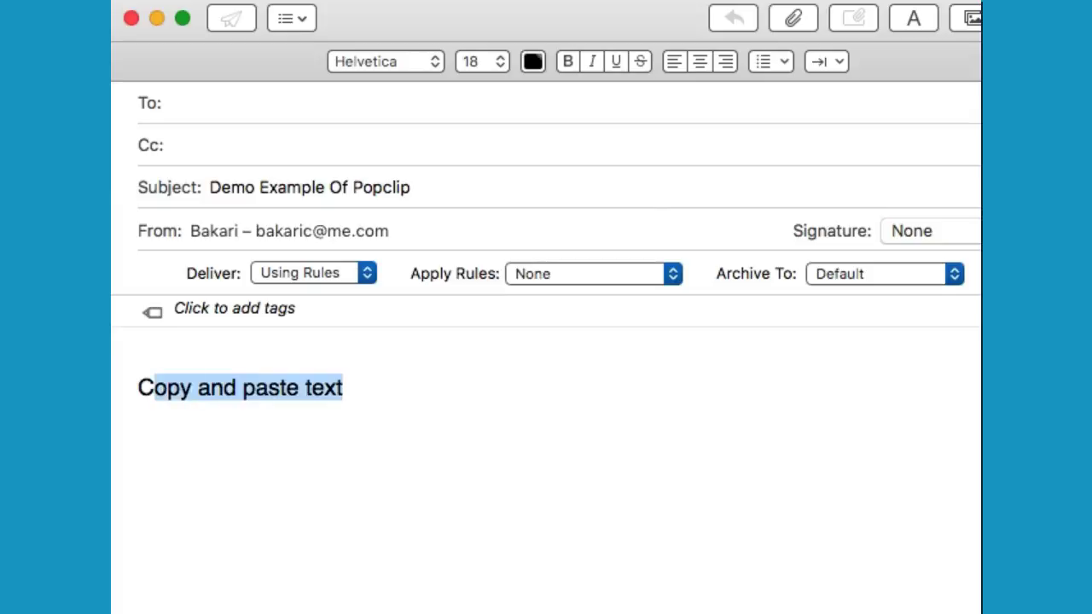
pyautogui.click(141, 355)
# Step: Paste the line again below the original and make a TextExpander snippet from 'Popclip'
pyautogui.click(202, 427)
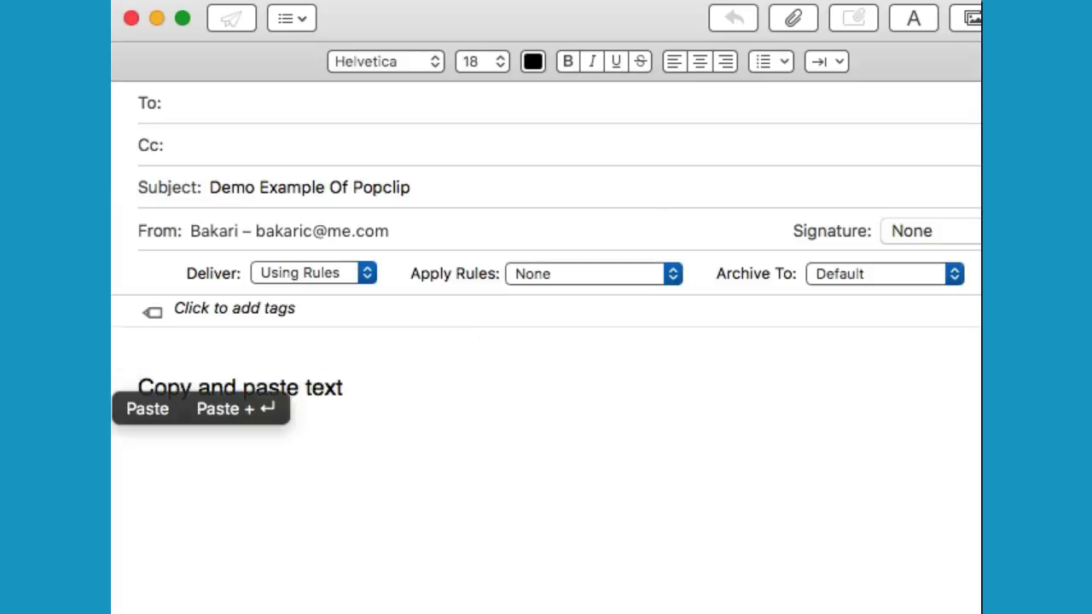
pyautogui.press('Return')
pyautogui.click(139, 440)
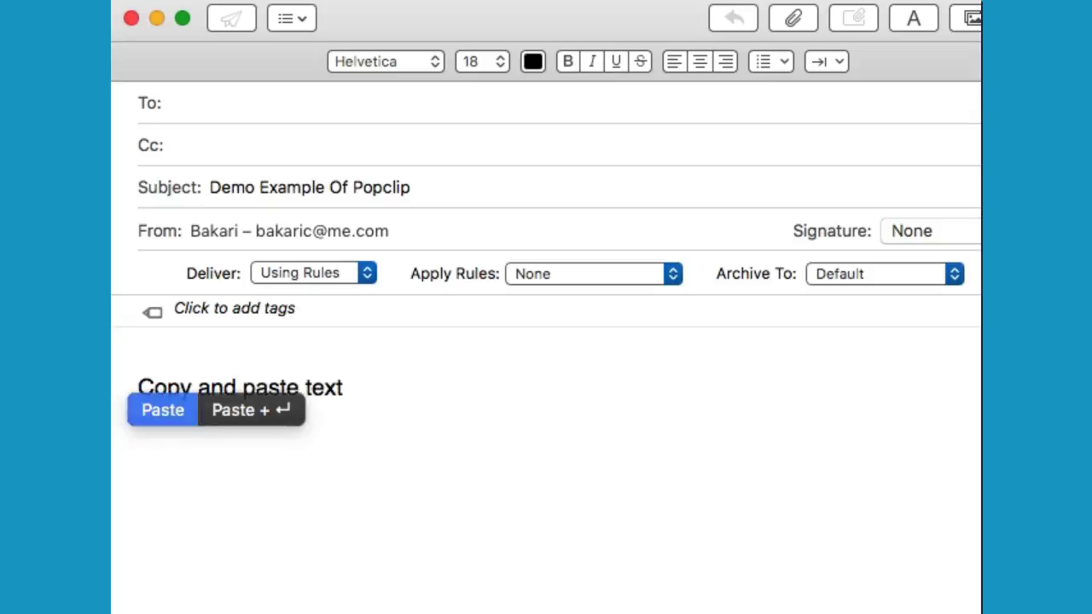
pyautogui.click(162, 410)
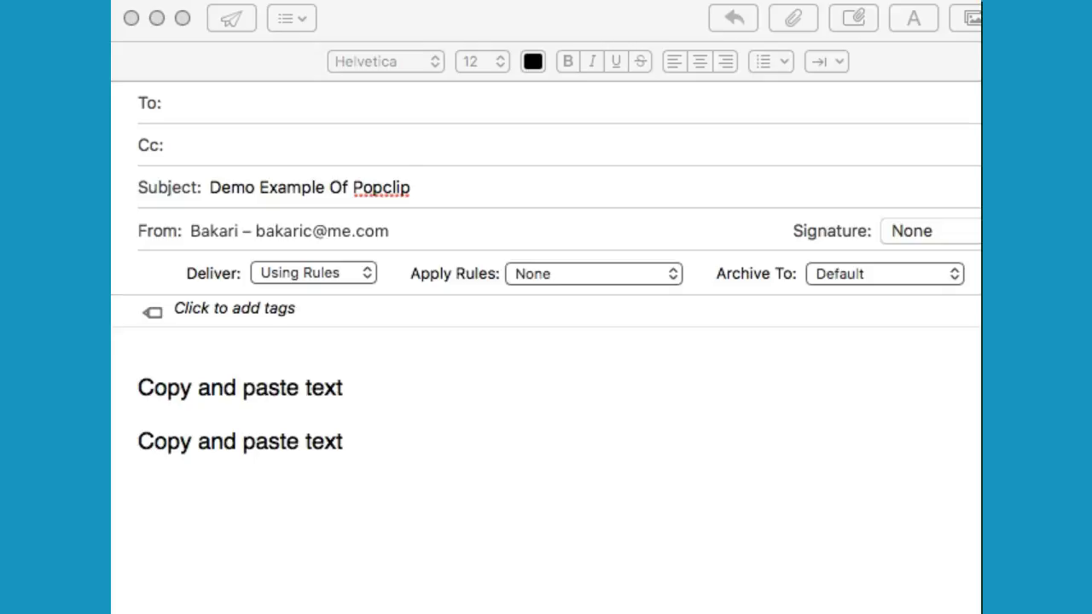
pyautogui.moveTo(410, 186); pyautogui.dragTo(353, 187)
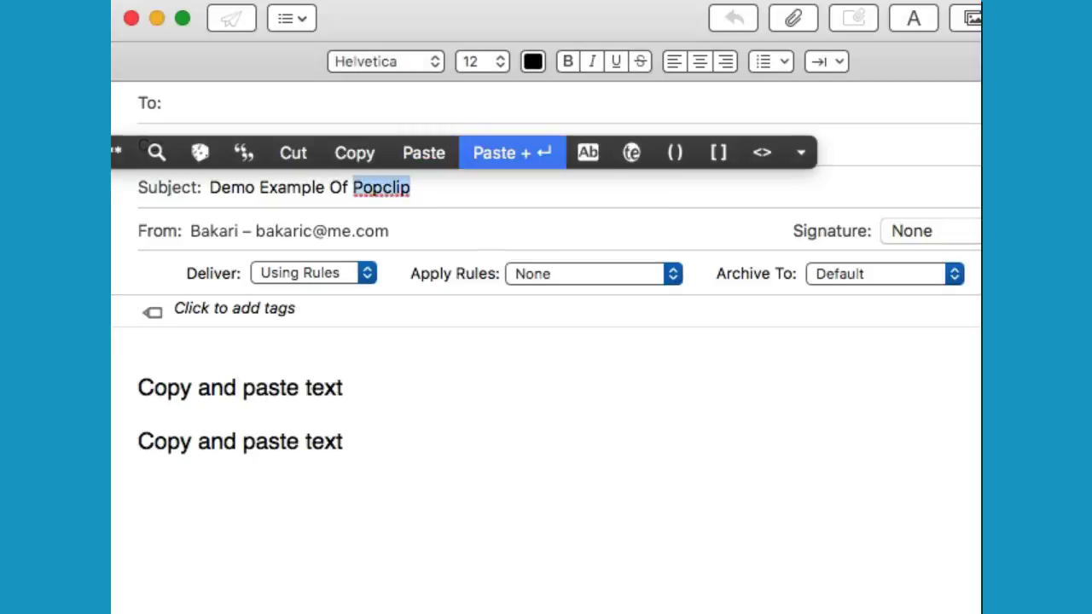
pyautogui.click(631, 152)
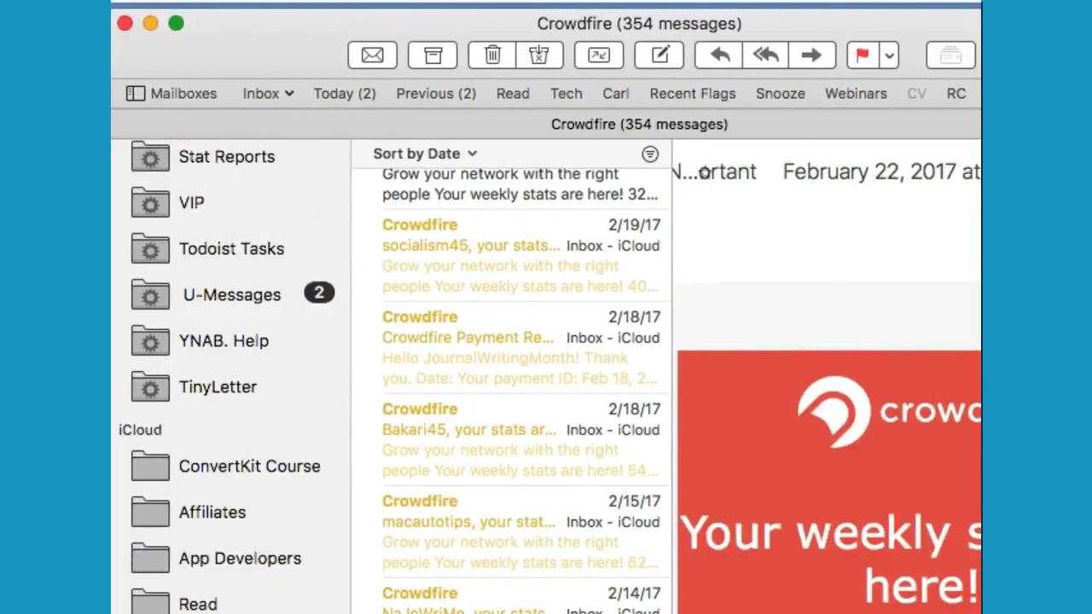
# Step: Create a 'Crowdfire' smart mailbox with a From contains Crowdfire condition
pyautogui.click(425, 1)
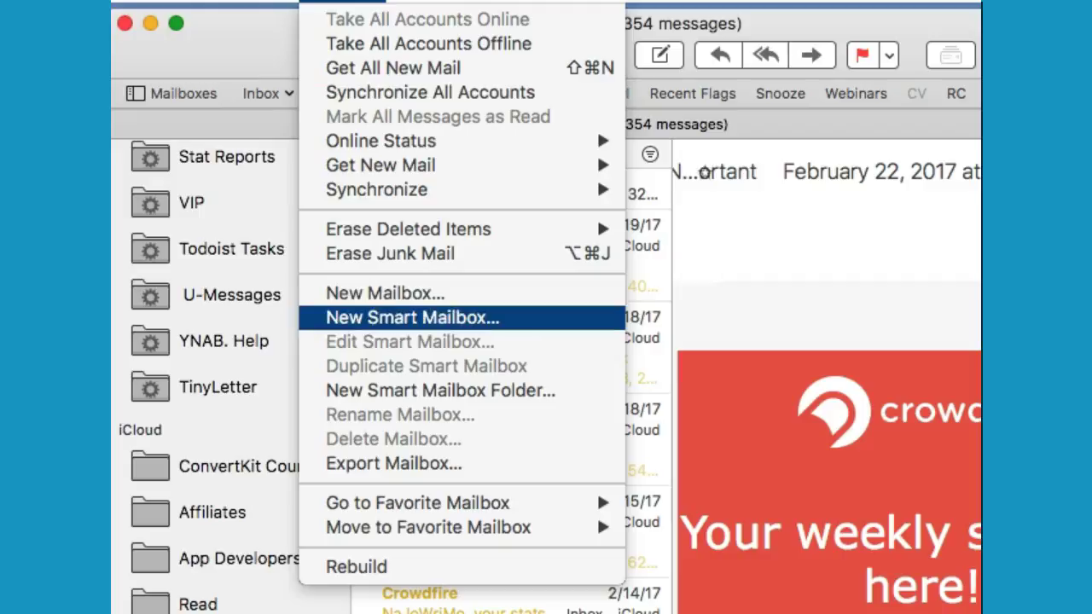
pyautogui.press('Return')
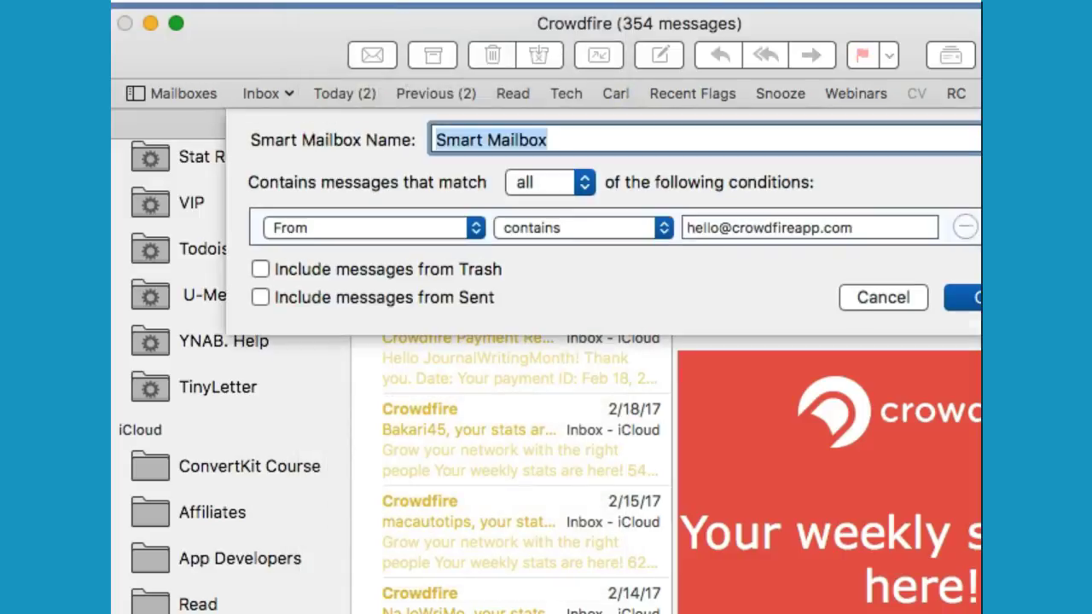
pyautogui.write('Crowdfire')
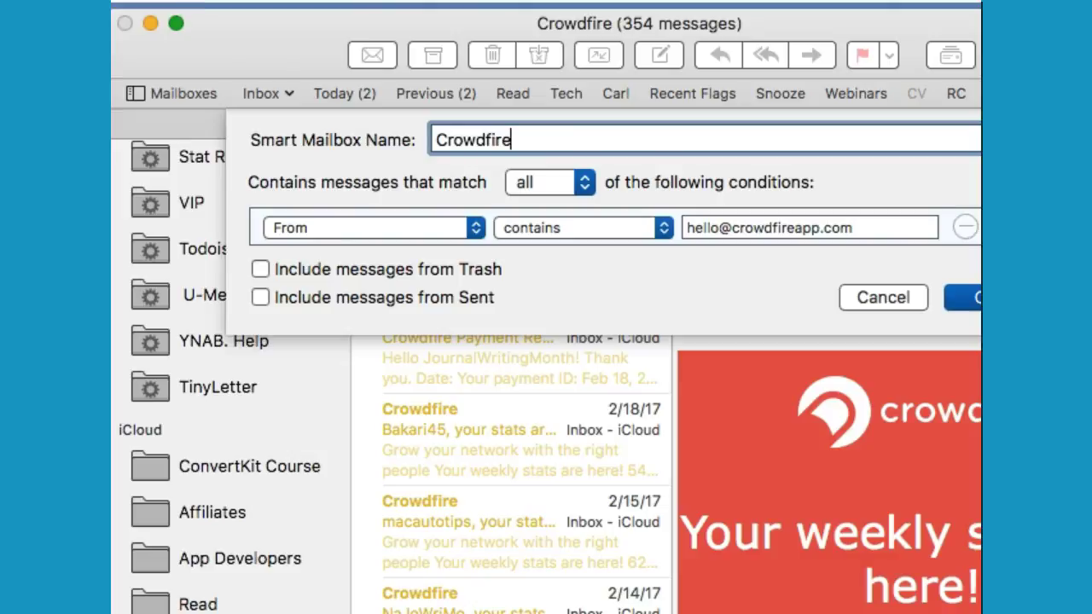
pyautogui.press('Return')
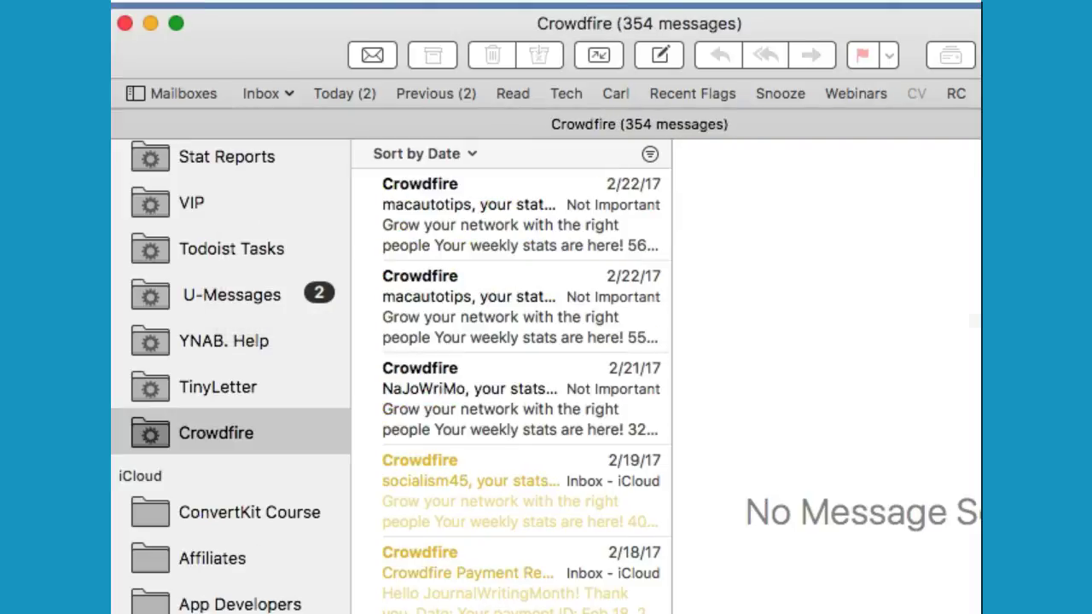
pyautogui.scroll(-5, 512, 384)
pyautogui.scroll(5, 512, 384)
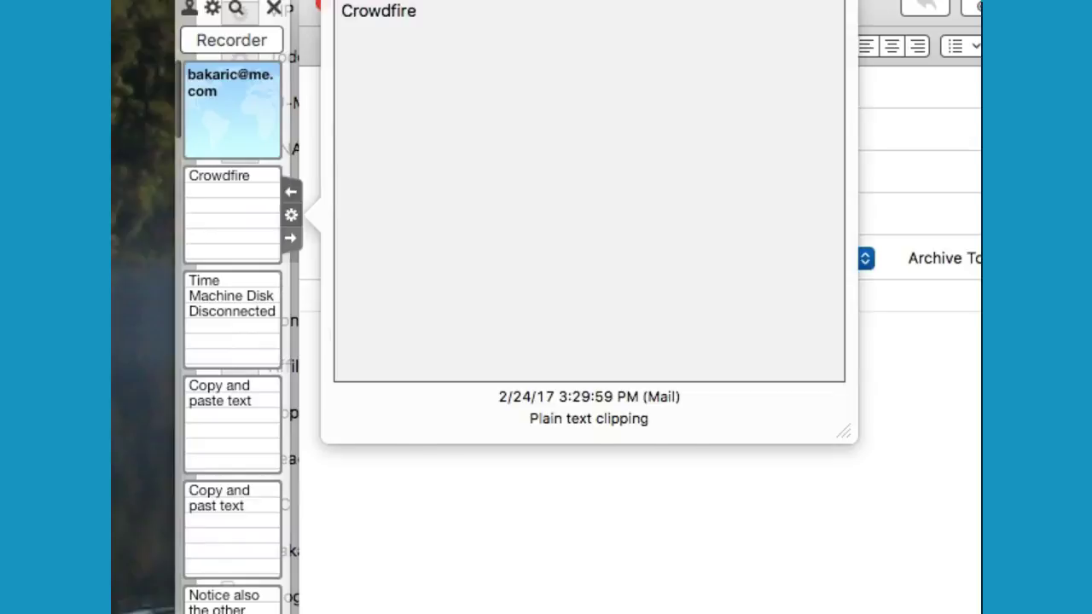
# Step: Paste the Crowdfire and 'Copy and paste text' clippings, then the Personal e-mail snippet, on separate lines
pyautogui.click(231, 213)
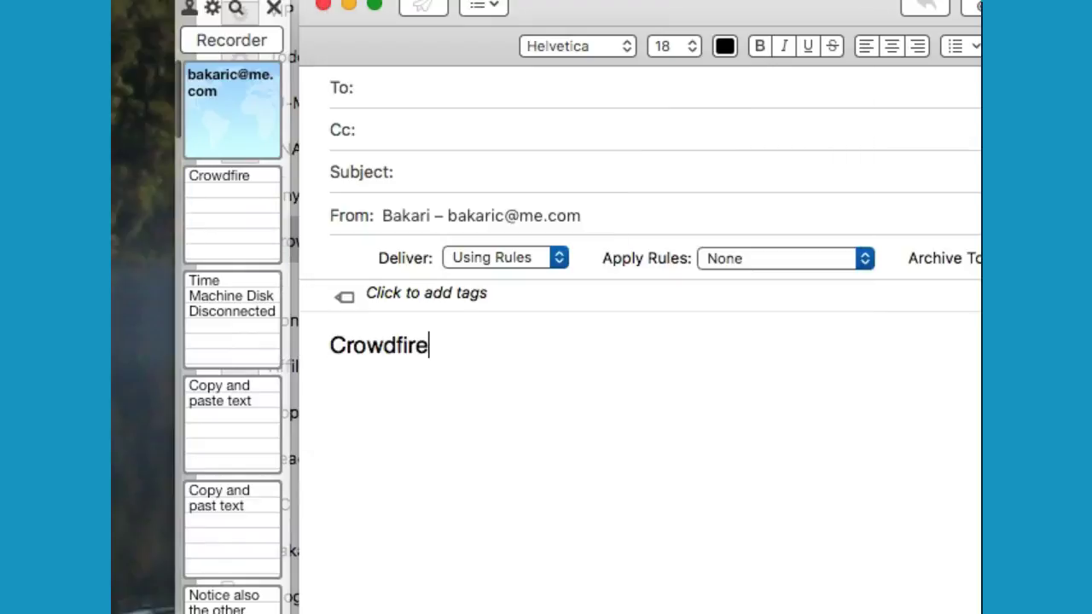
pyautogui.press('Return')
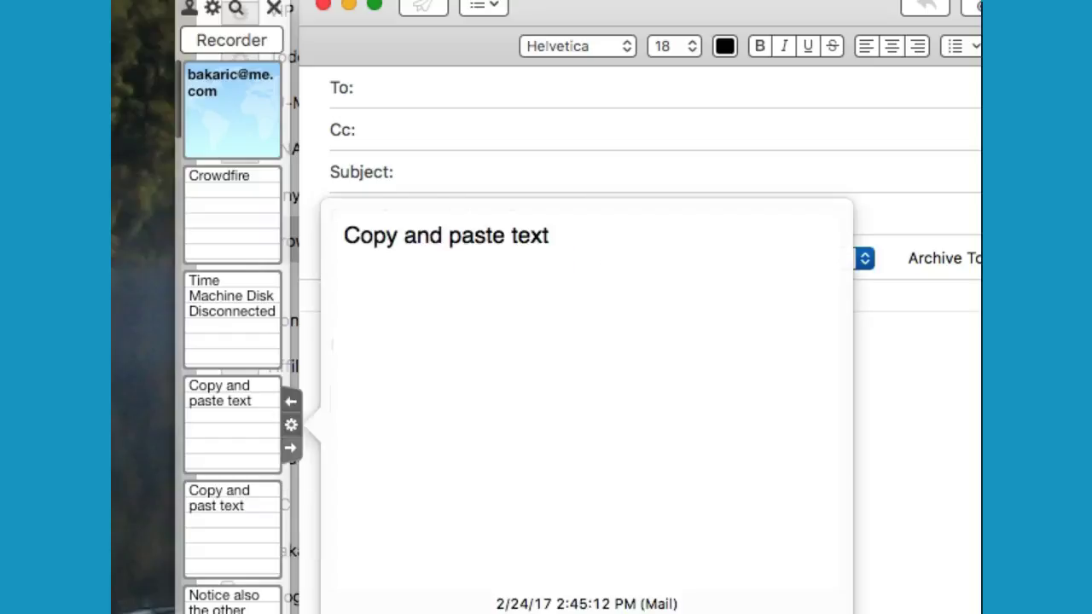
pyautogui.click(231, 422)
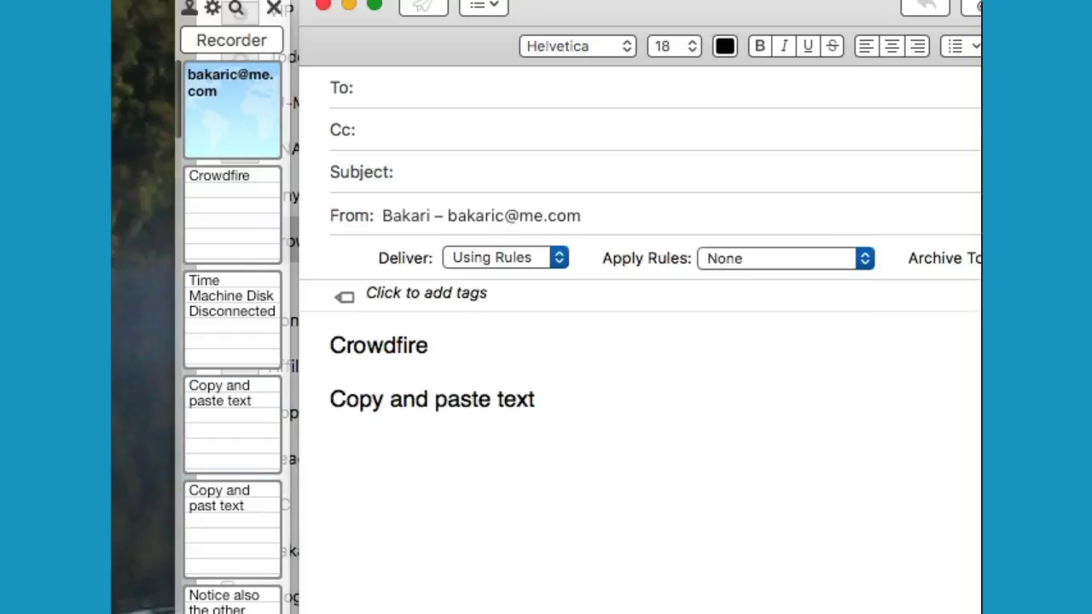
pyautogui.press('Return')
pyautogui.press('Return')
pyautogui.press('super+shift+v')
pyautogui.press('Right')
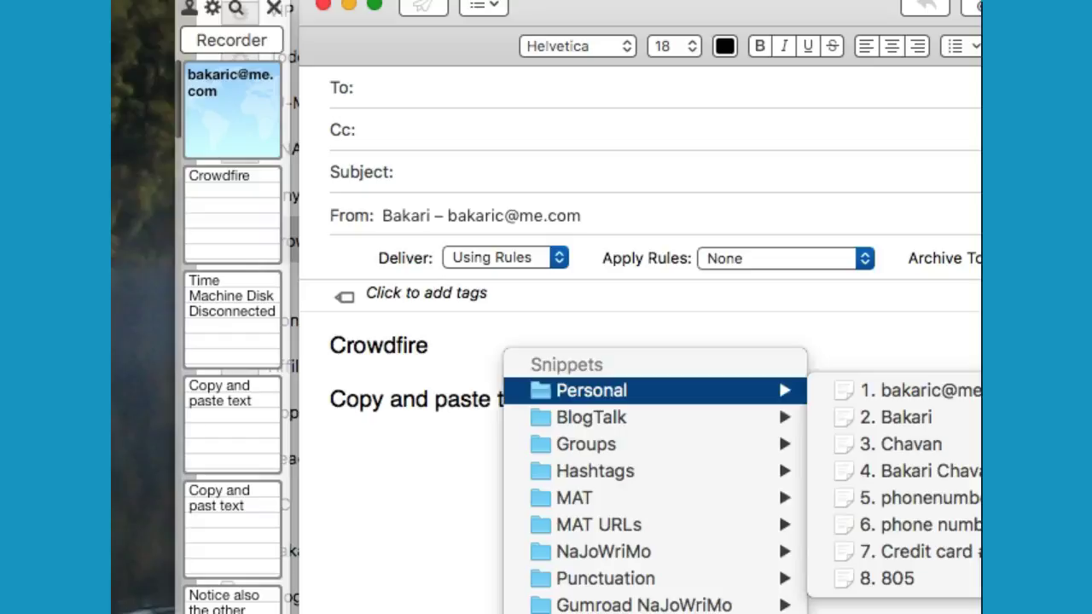
pyautogui.press('Return')
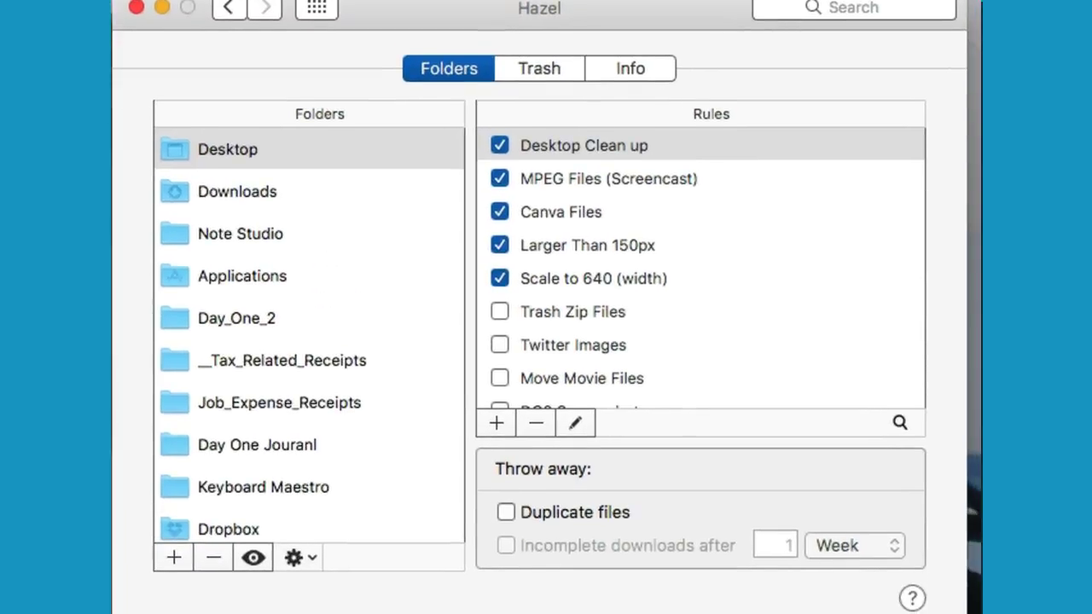
# Step: Inspect Hazel's Desktop Clean up rule settings, then select the sent reply's main paragraphs in Mail
pyautogui.press('Return')
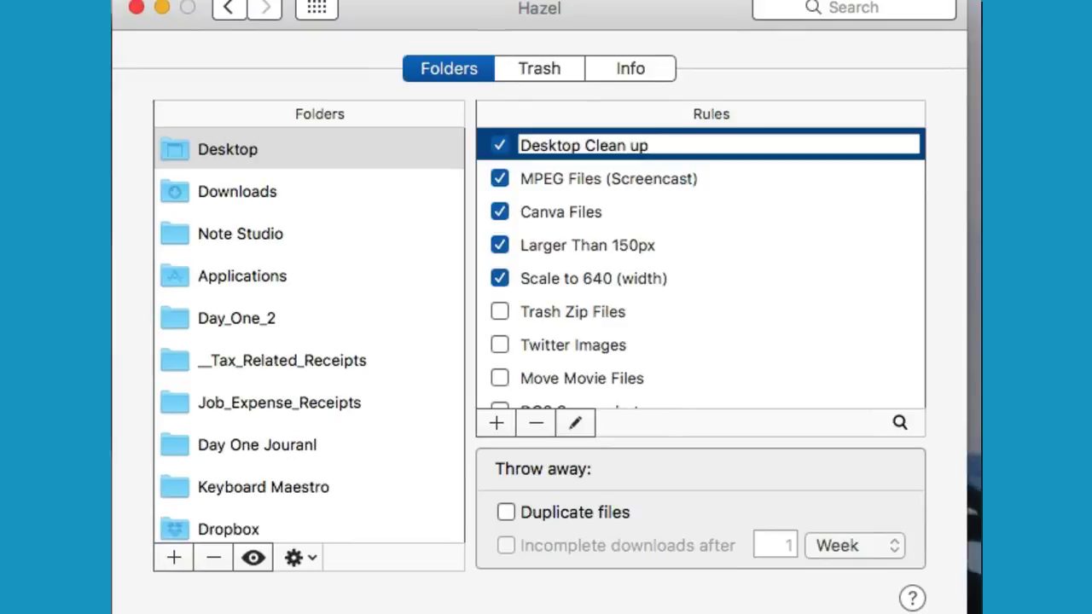
pyautogui.click(575, 423)
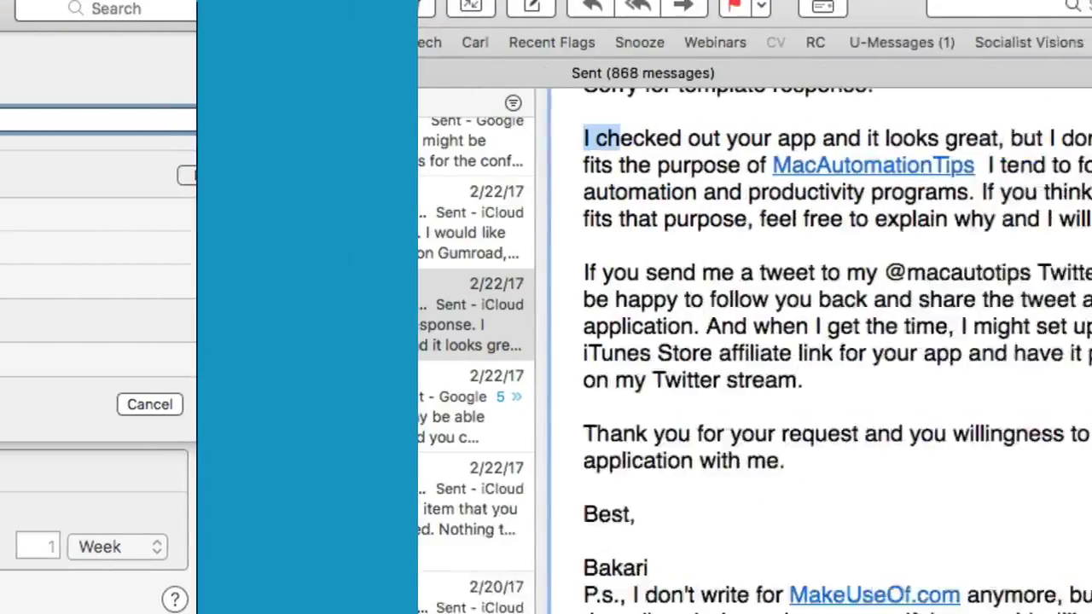
pyautogui.moveTo(276, 138)
pyautogui.mouseDown()
pyautogui.moveTo(499, 433)
pyautogui.moveTo(478, 460)
pyautogui.mouseUp()
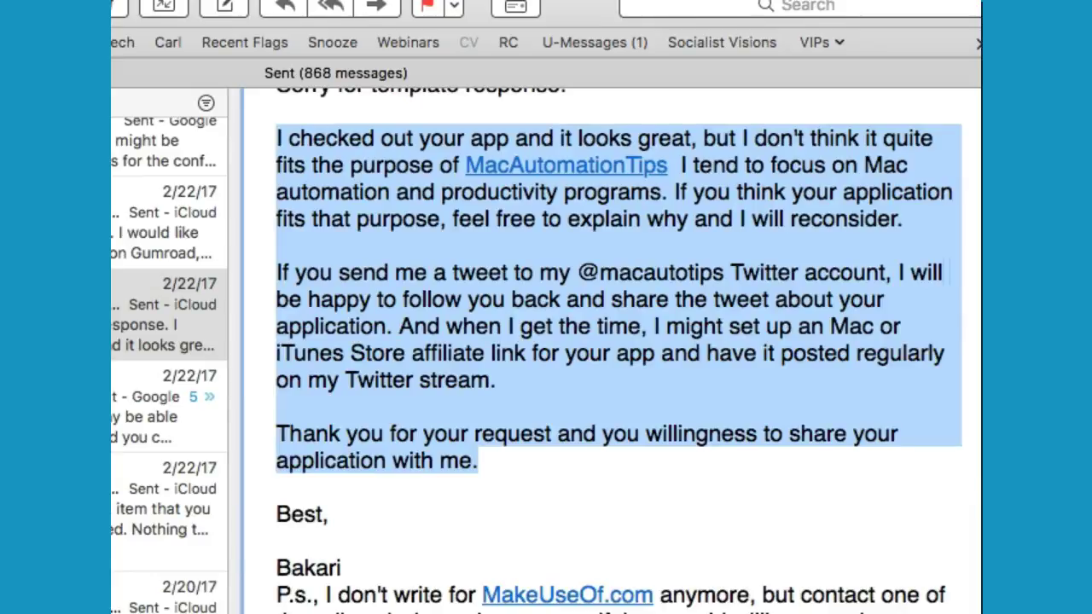
# Step: Have the selected reply paragraphs read aloud with Speech > Start Speaking
pyautogui.rightClick(370, 209)
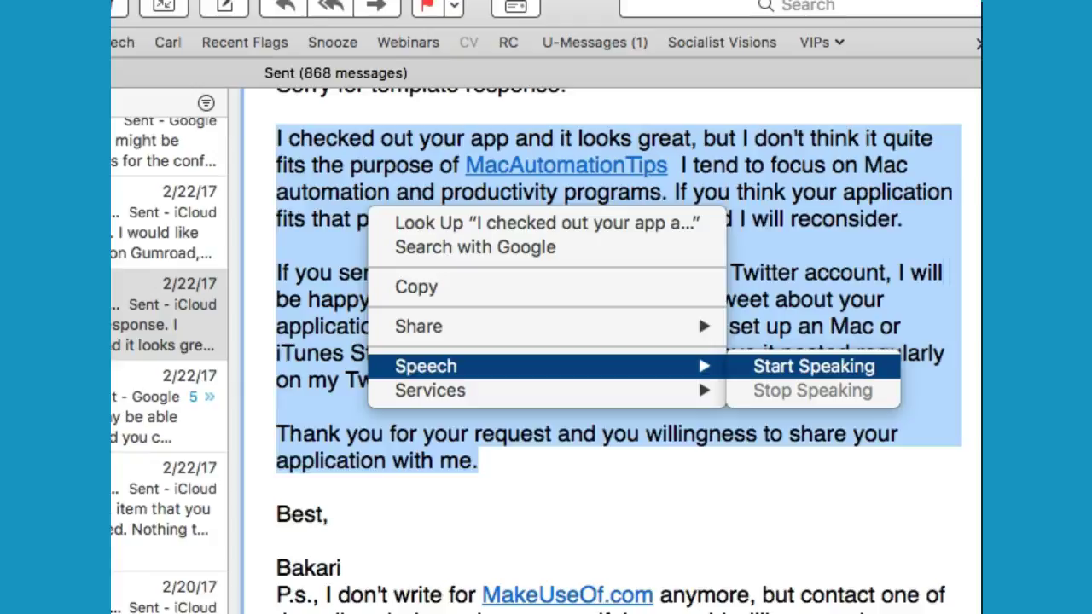
pyautogui.click(813, 366)
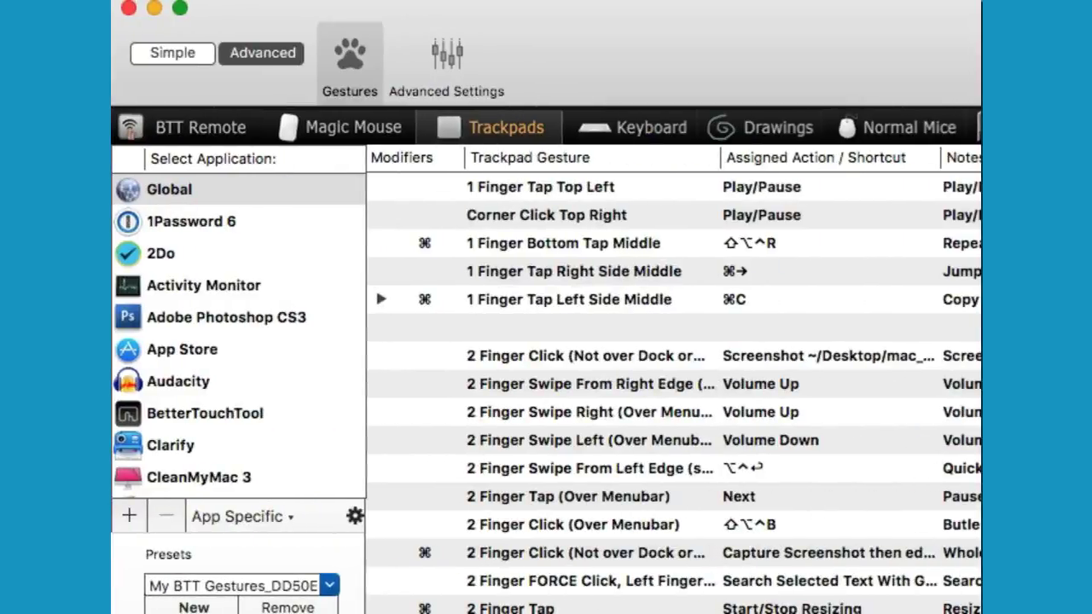
# Step: Select the FORCE Click gesture mapped to Alfred Clipboard History in the Trackpads list
pyautogui.scroll(-5, 674, 392)
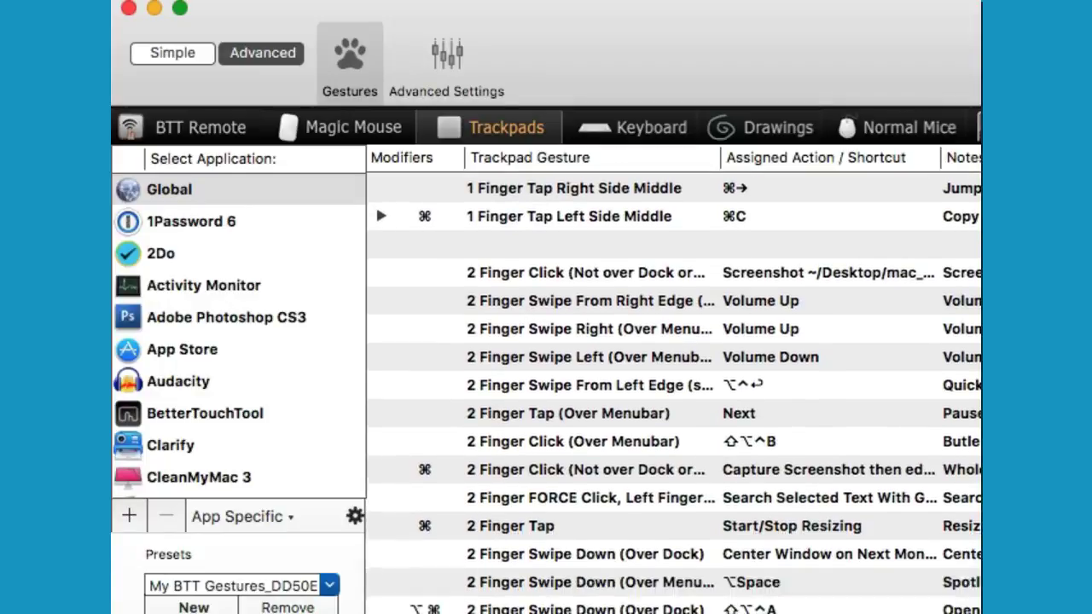
pyautogui.scroll(-2, 674, 393)
pyautogui.scroll(-2, 674, 392)
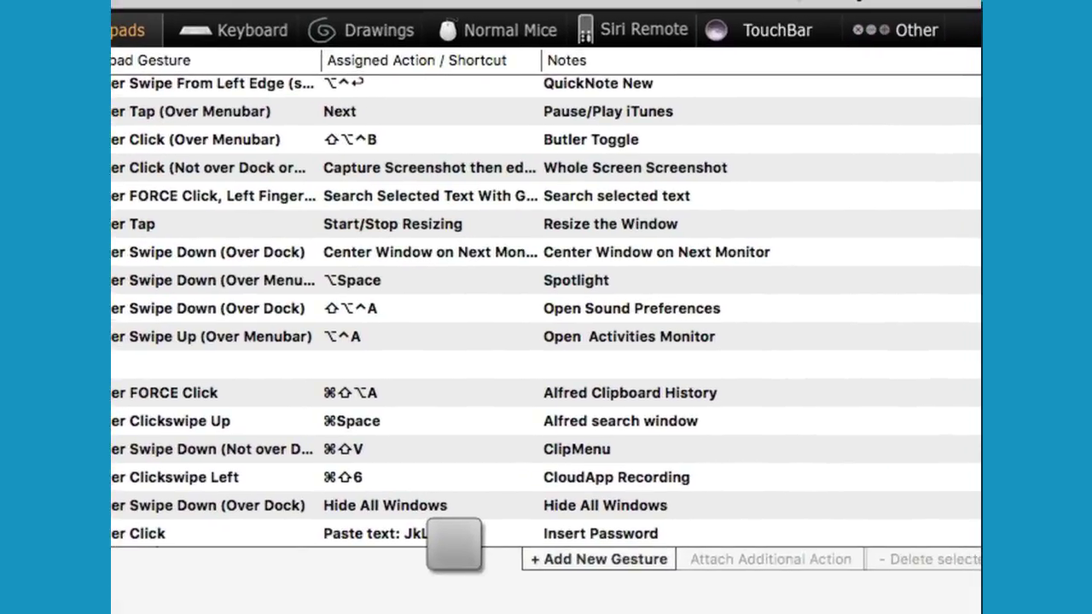
pyautogui.click(171, 392)
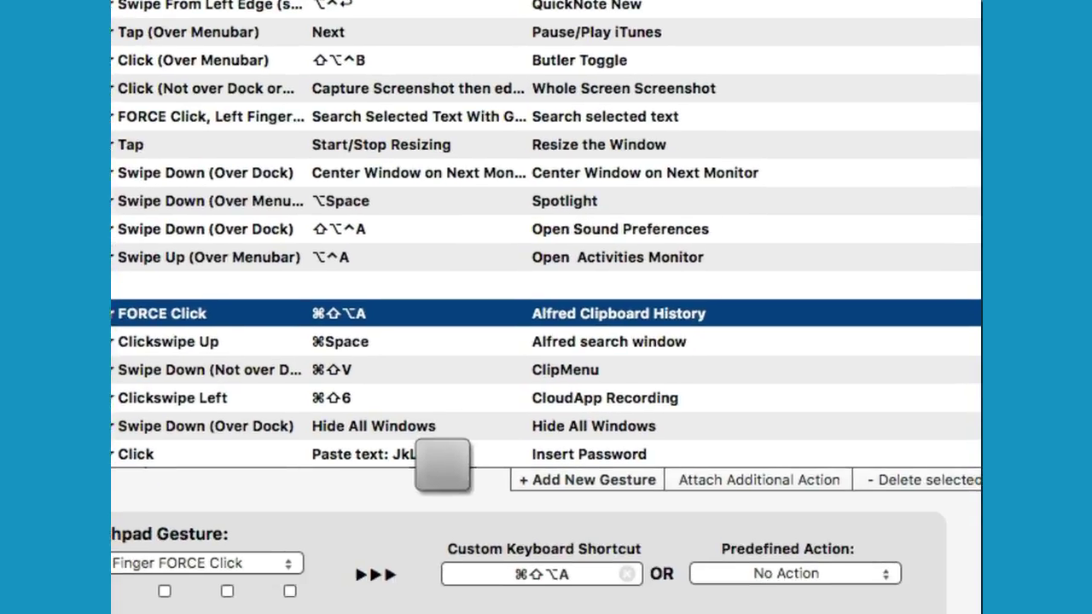
# Step: Browse the Predefined Action list, expanding Mouse Click Actions and Controlling Other Applications
pyautogui.click(795, 573)
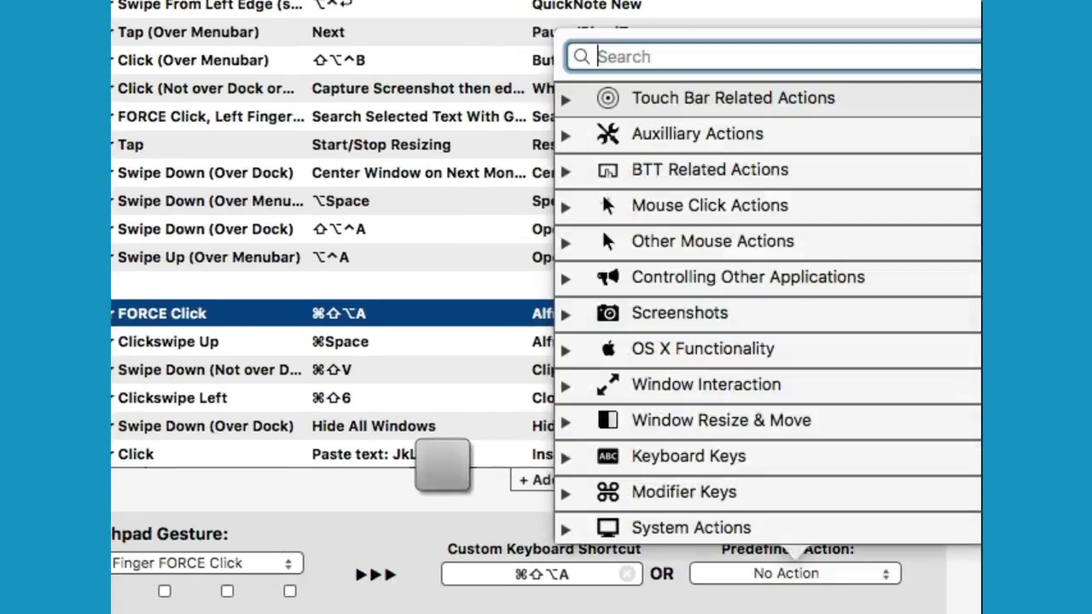
pyautogui.scroll(-3, 768, 298)
pyautogui.scroll(3, 768, 298)
pyautogui.scroll(-1, 601, 188)
pyautogui.scroll(-1, 601, 171)
pyautogui.click(601, 148)
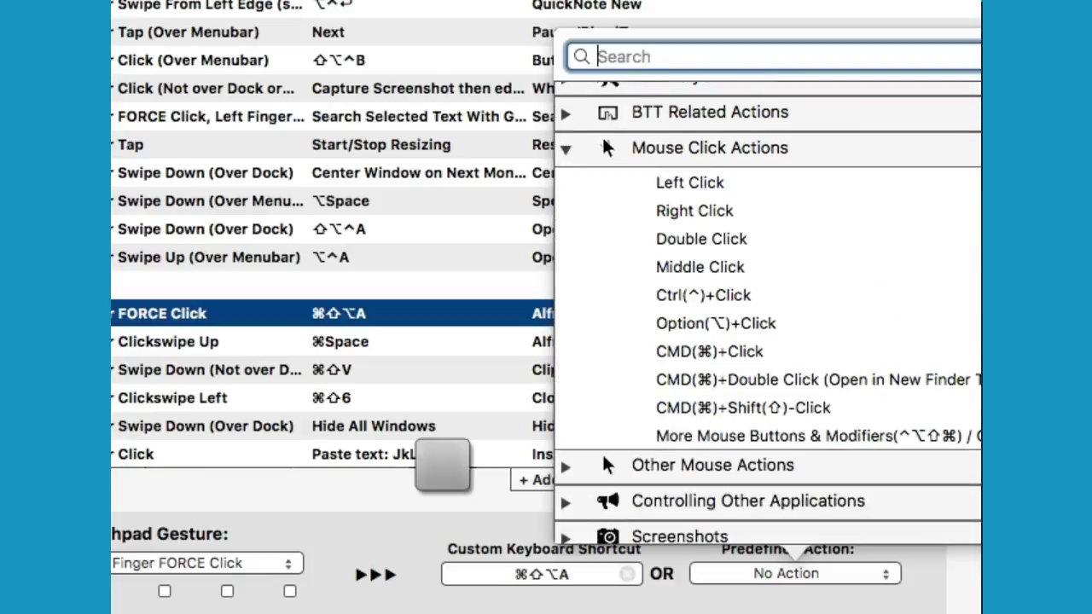
pyautogui.click(601, 147)
pyautogui.click(602, 219)
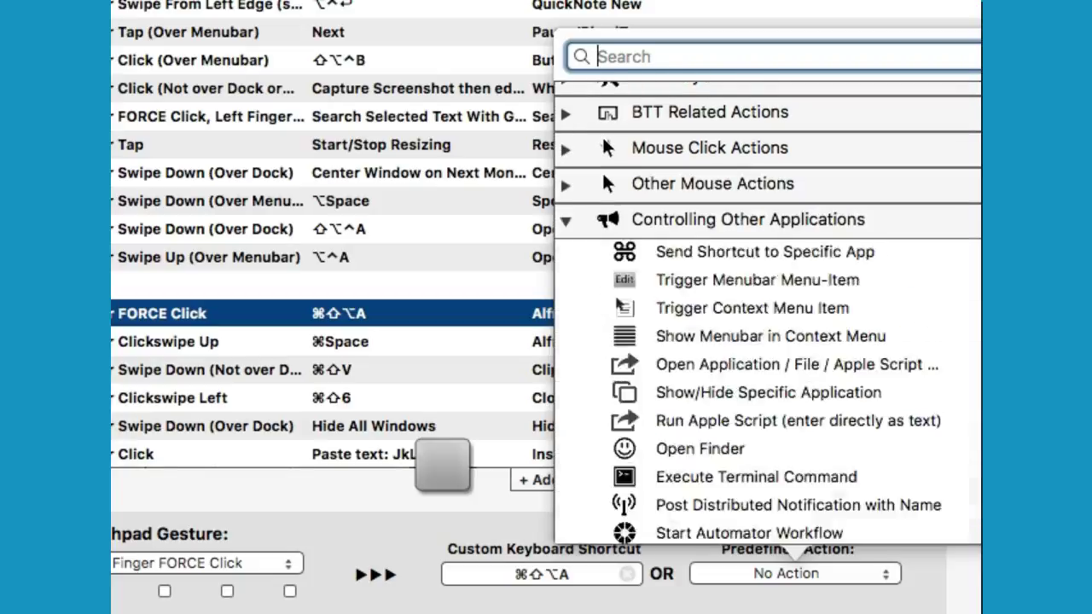
pyautogui.click(602, 219)
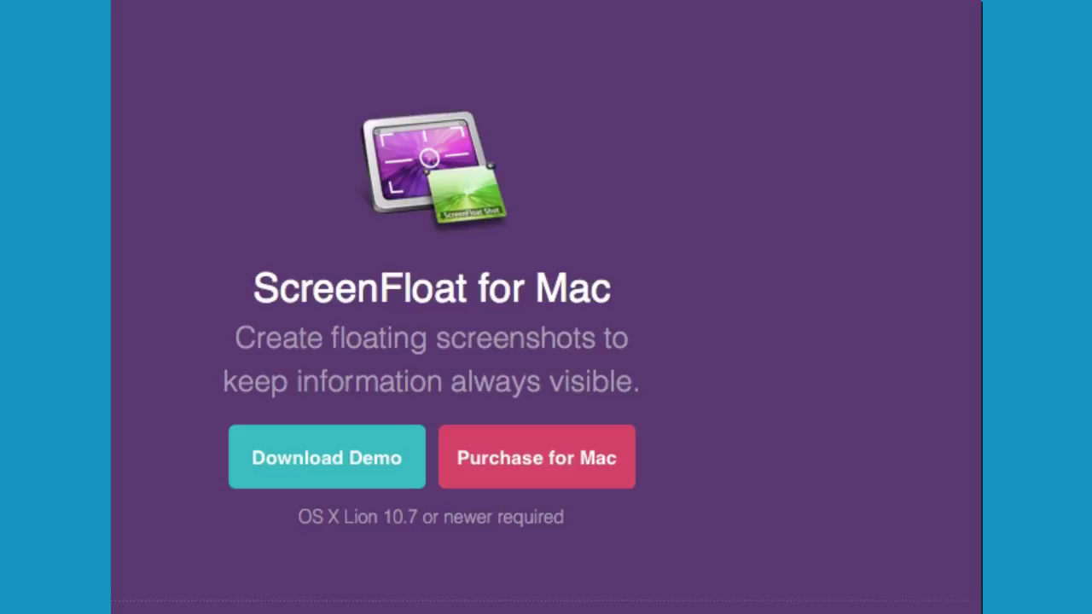
# Step: Capture the ScreenFloat promo panel as a floating shot, drag it left, and open its Share options
pyautogui.moveTo(165, 86)
pyautogui.mouseDown()
pyautogui.moveTo(718, 539)
pyautogui.moveTo(355, 529)
pyautogui.mouseUp()
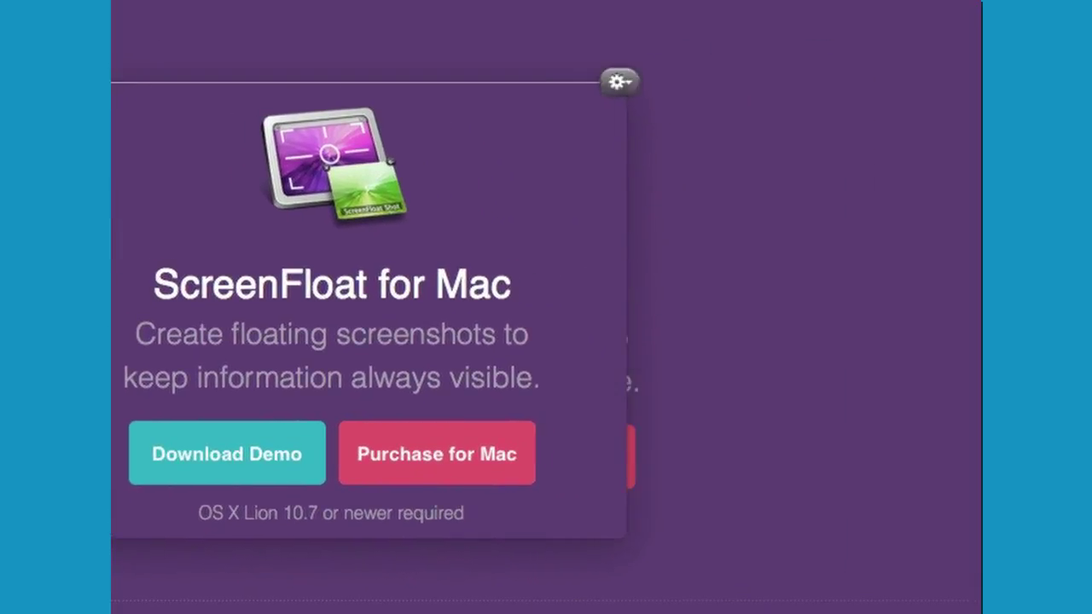
pyautogui.click(618, 82)
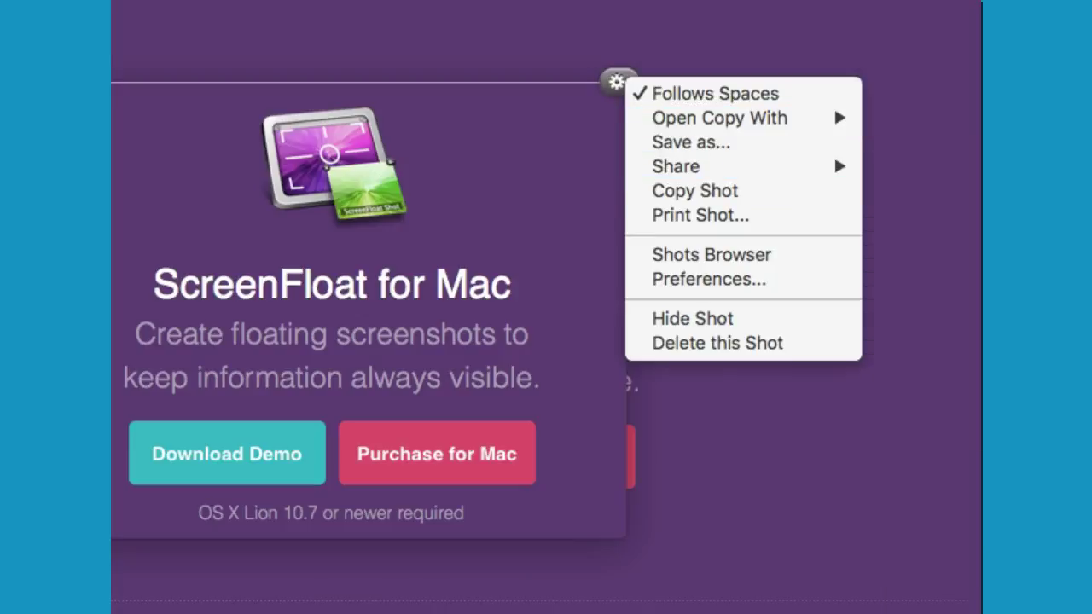
pyautogui.click(715, 93)
pyautogui.moveTo(359, 520); pyautogui.dragTo(231, 519)
pyautogui.moveTo(676, 166)
pyautogui.click(491, 79)
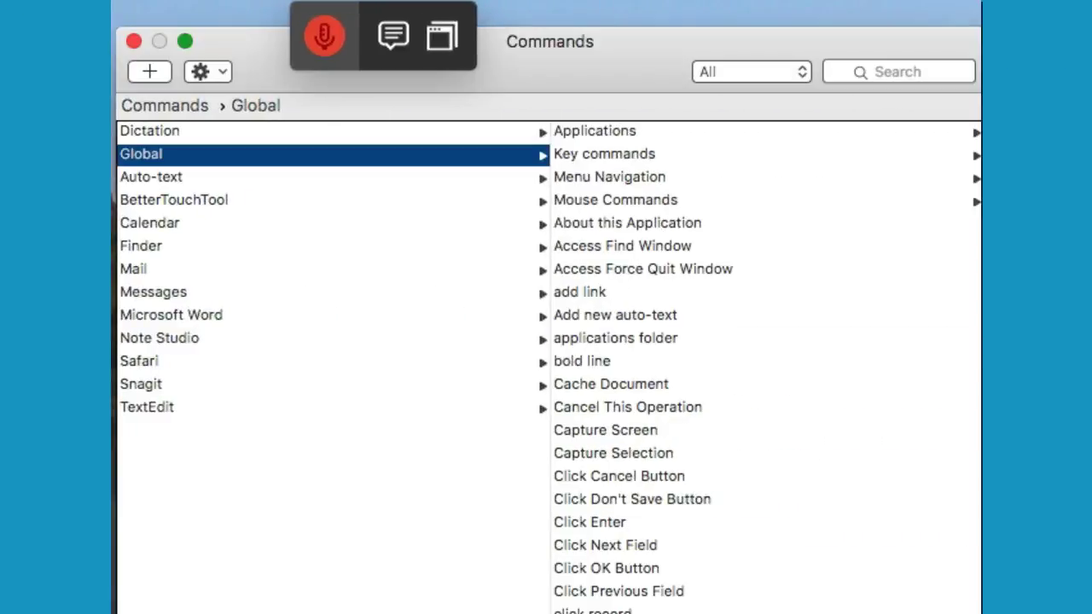
pyautogui.scroll(-10, 765, 366)
pyautogui.scroll(-10, 765, 367)
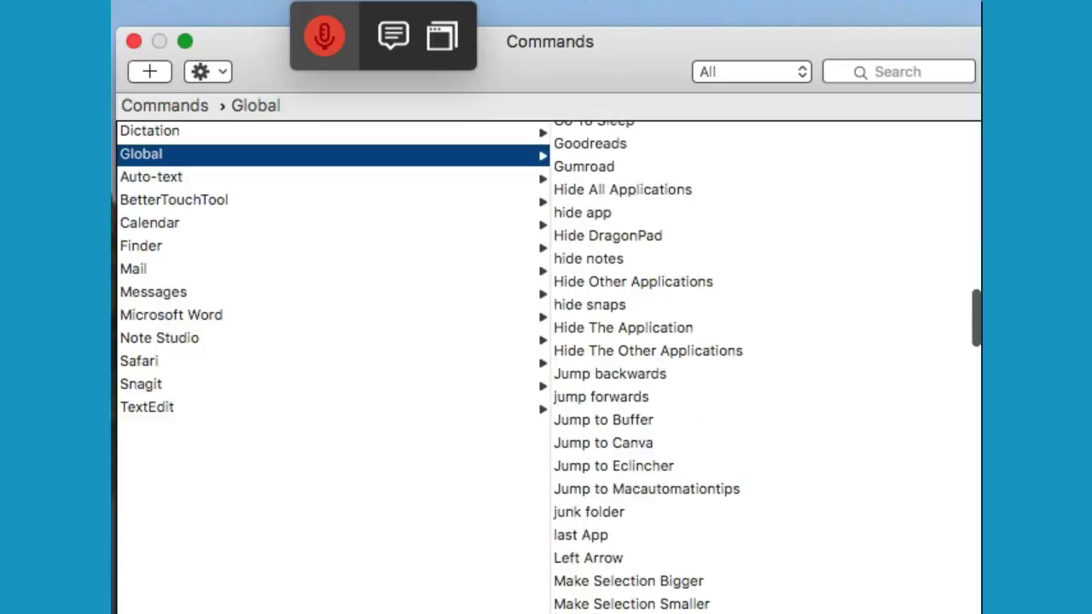
pyautogui.scroll(-3, 765, 367)
pyautogui.scroll(-3, 765, 367)
pyautogui.scroll(-10, 766, 367)
pyautogui.scroll(-10, 765, 367)
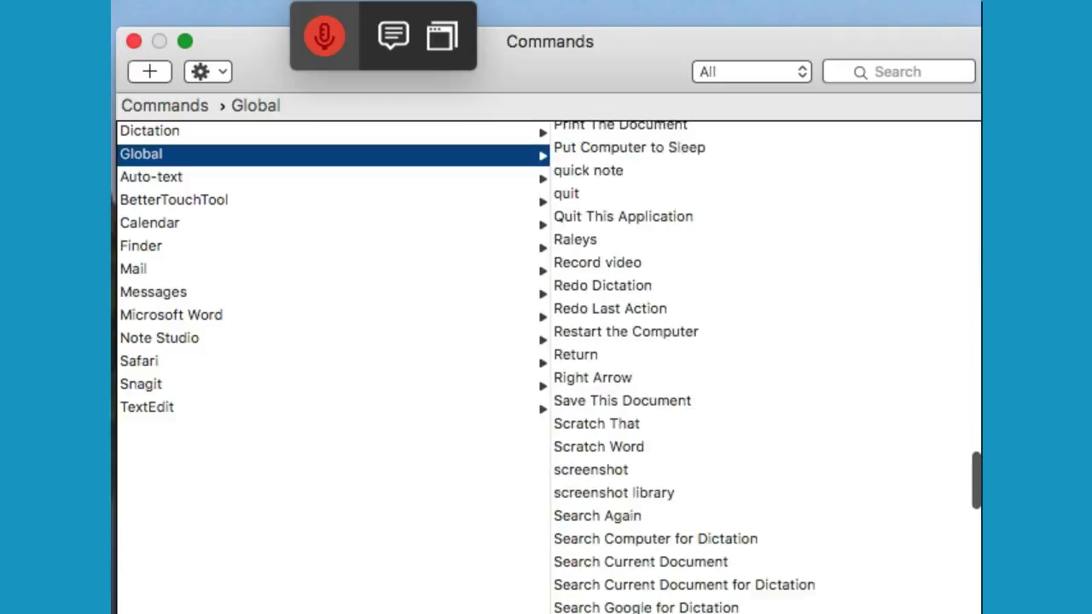
pyautogui.scroll(-1, 765, 367)
pyautogui.doubleClick(590, 444)
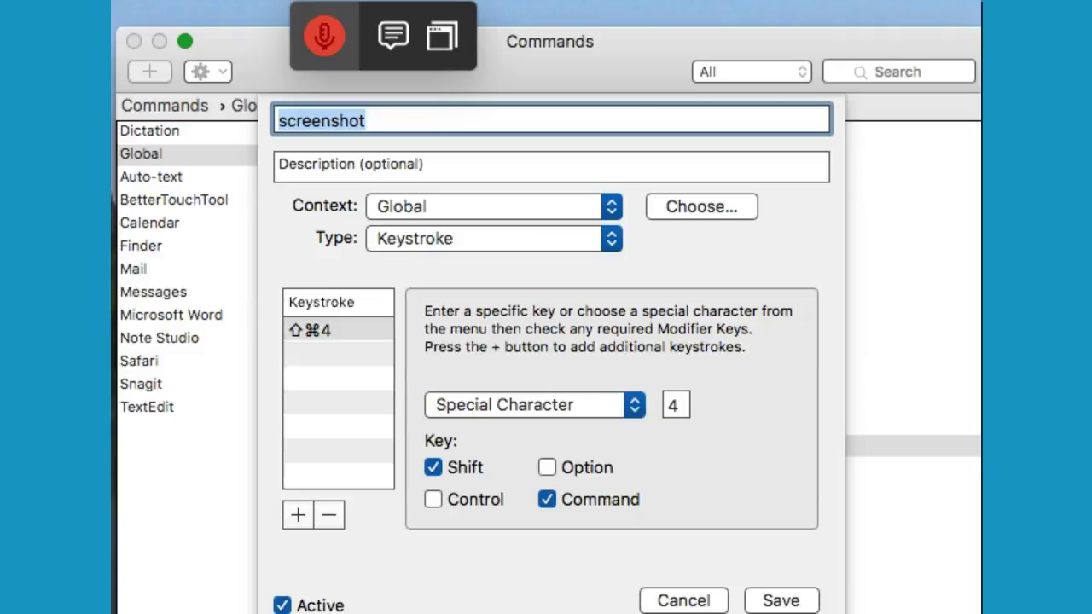
pyautogui.press('Escape')
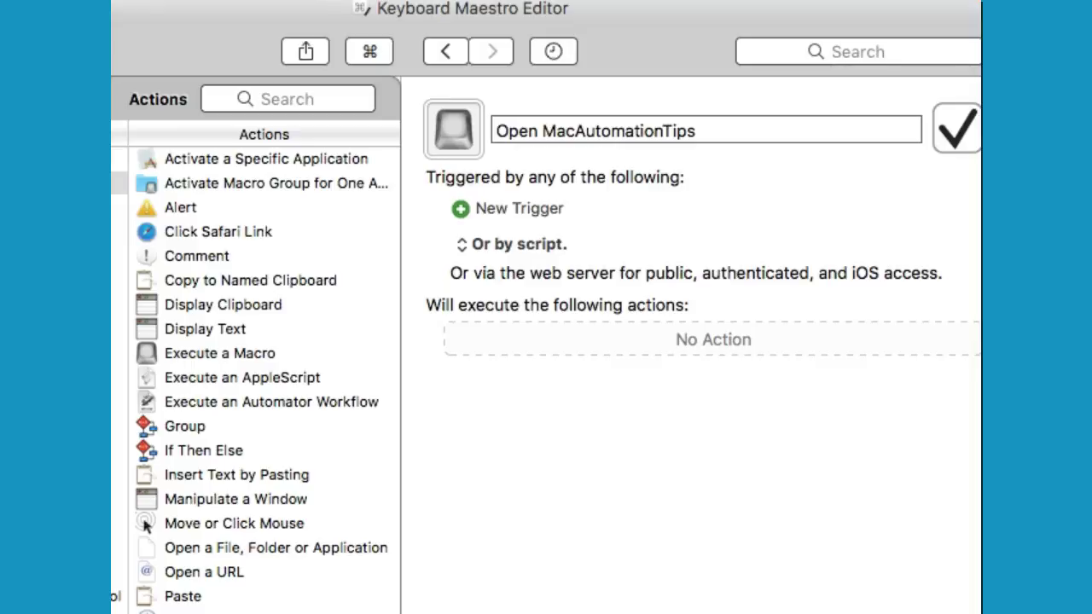
pyautogui.press('Down')
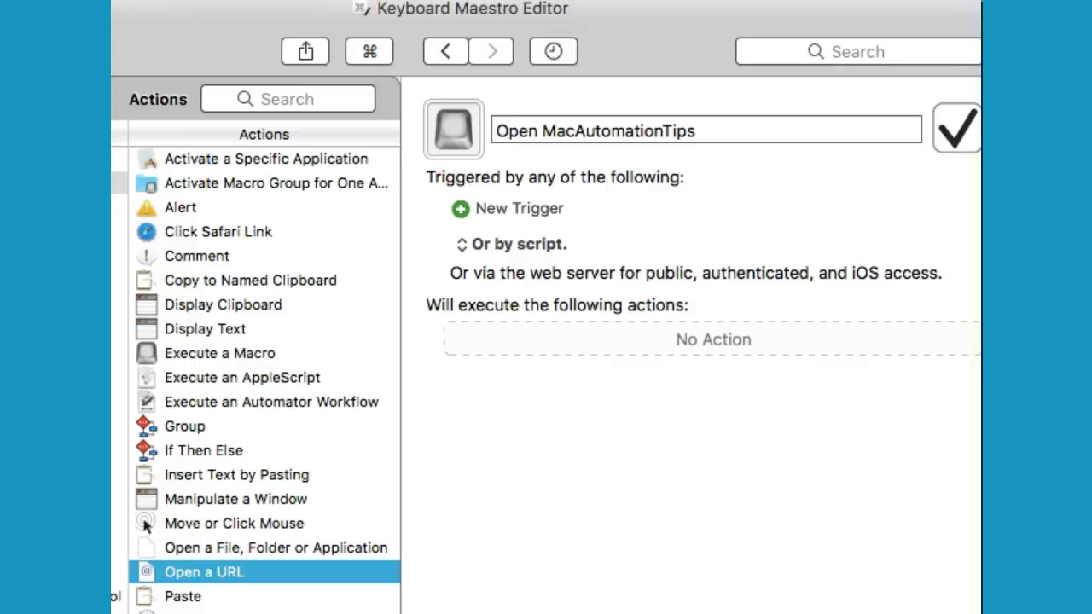
pyautogui.press('Return')
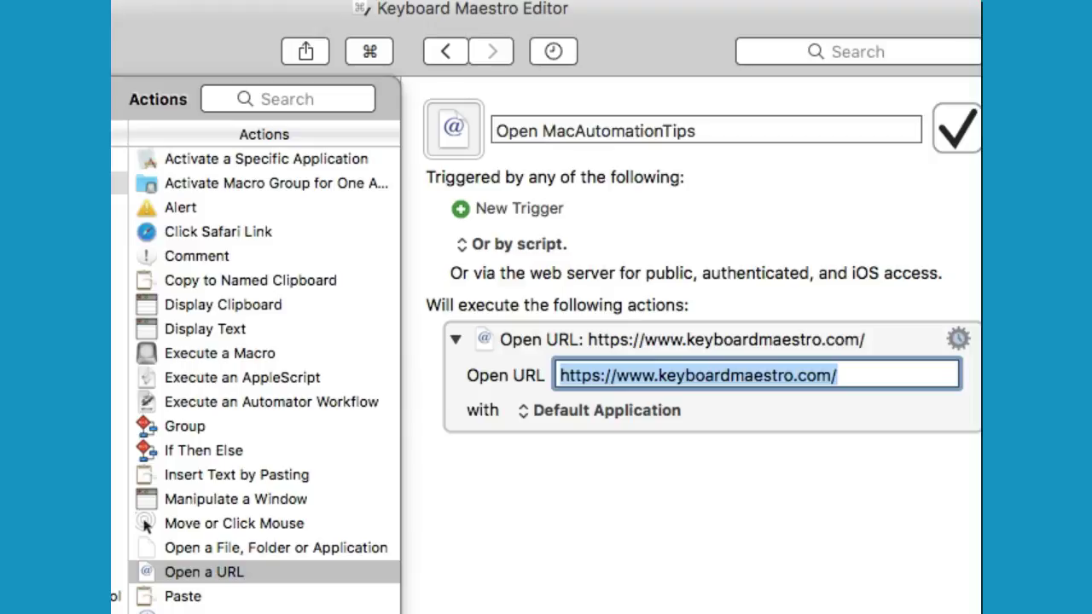
pyautogui.write('http://www.macautomationtips.com')
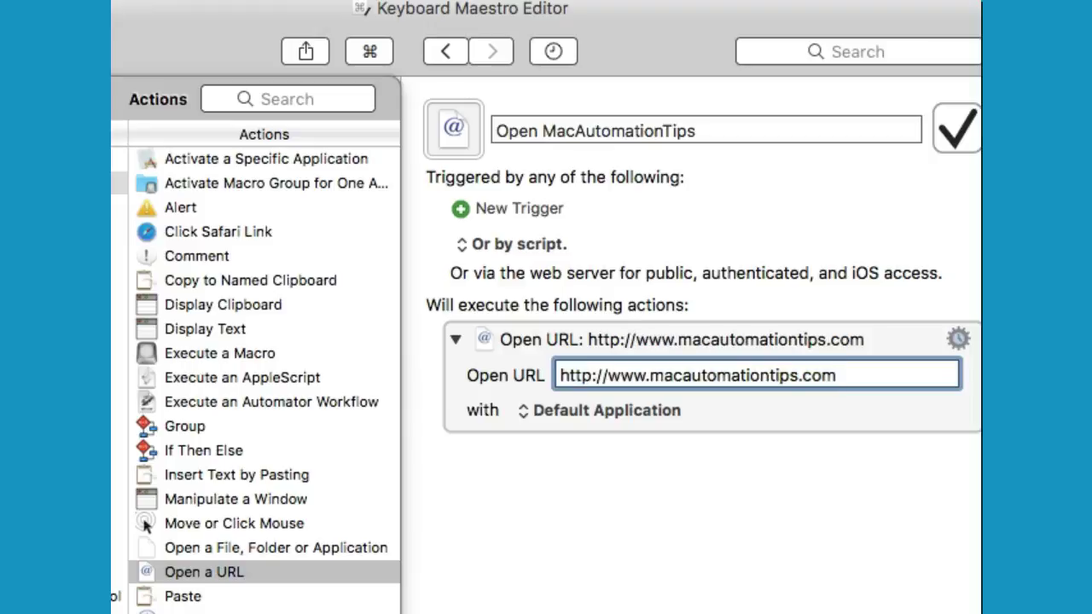
# Step: Add a Time Trigger firing at 11:30 AM on Monday, Wednesday and Friday
pyautogui.press('alt+super+t')
pyautogui.press('Down')
pyautogui.press('Down')
pyautogui.press('Down')
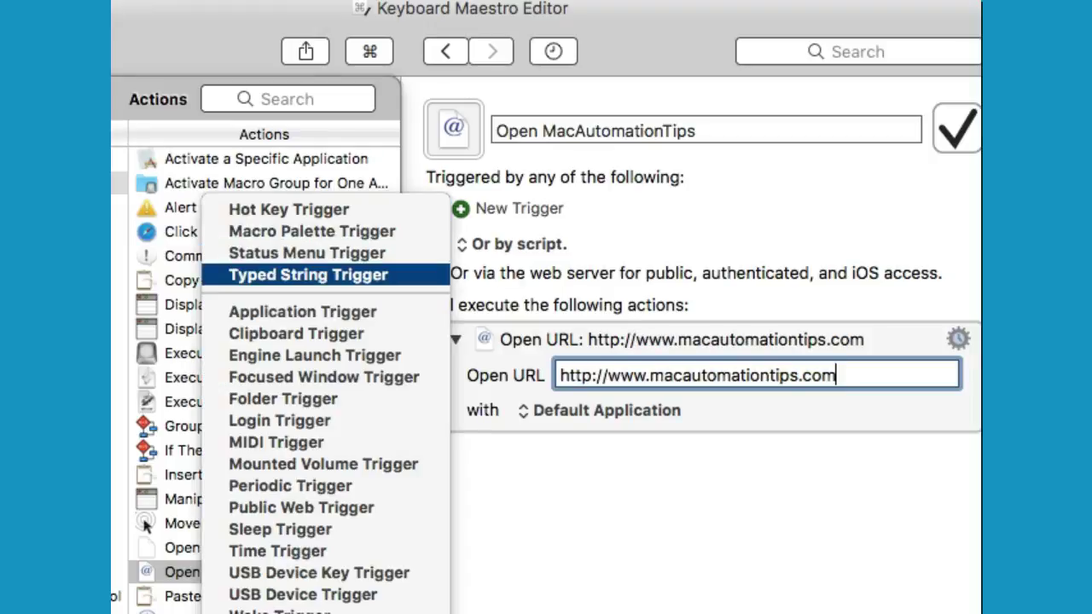
pyautogui.press('Down')
pyautogui.press('Down')
pyautogui.press('Down')
pyautogui.press('Down')
pyautogui.press('Down')
pyautogui.press('Return')
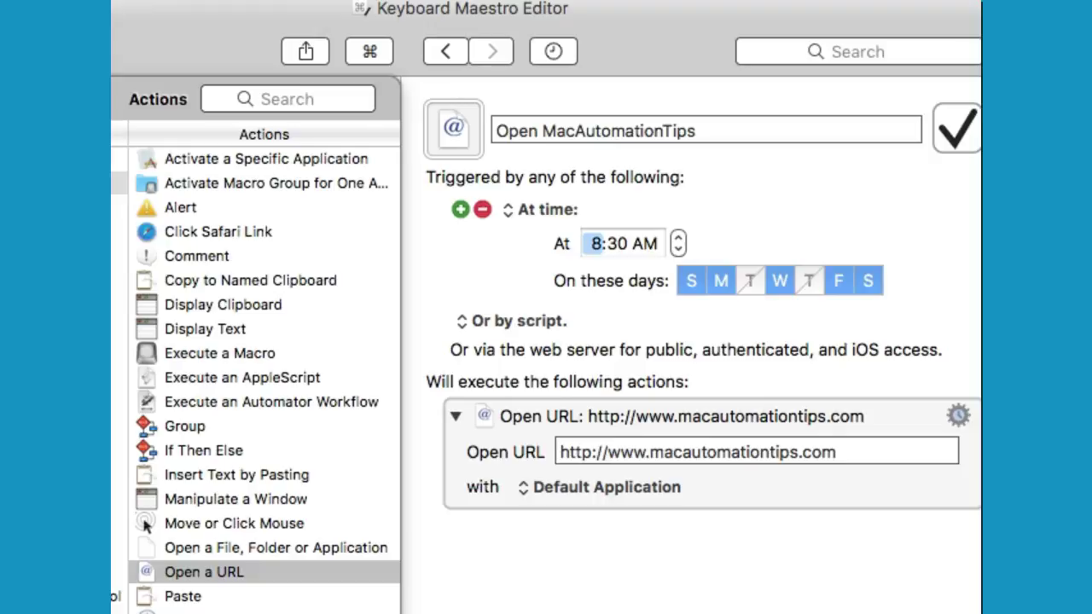
pyautogui.press('space')
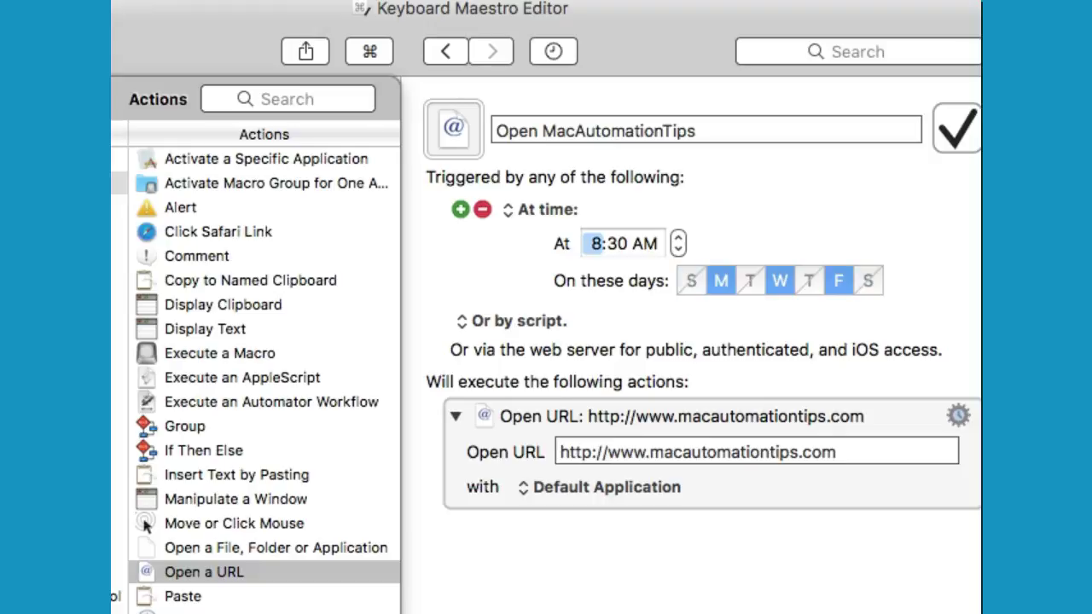
pyautogui.press('Up')
pyautogui.press('Up')
pyautogui.press('Up')
# Step: Return to the macro list and scroll through All Macros
pyautogui.press('super+k')
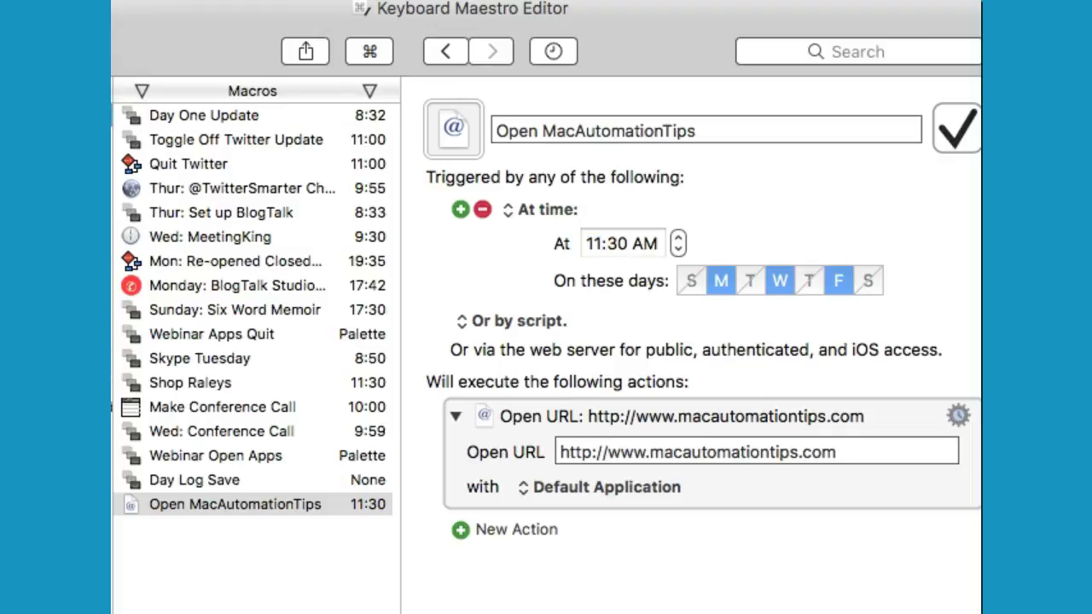
pyautogui.scroll(-5, 256, 359)
pyautogui.scroll(-5, 256, 358)
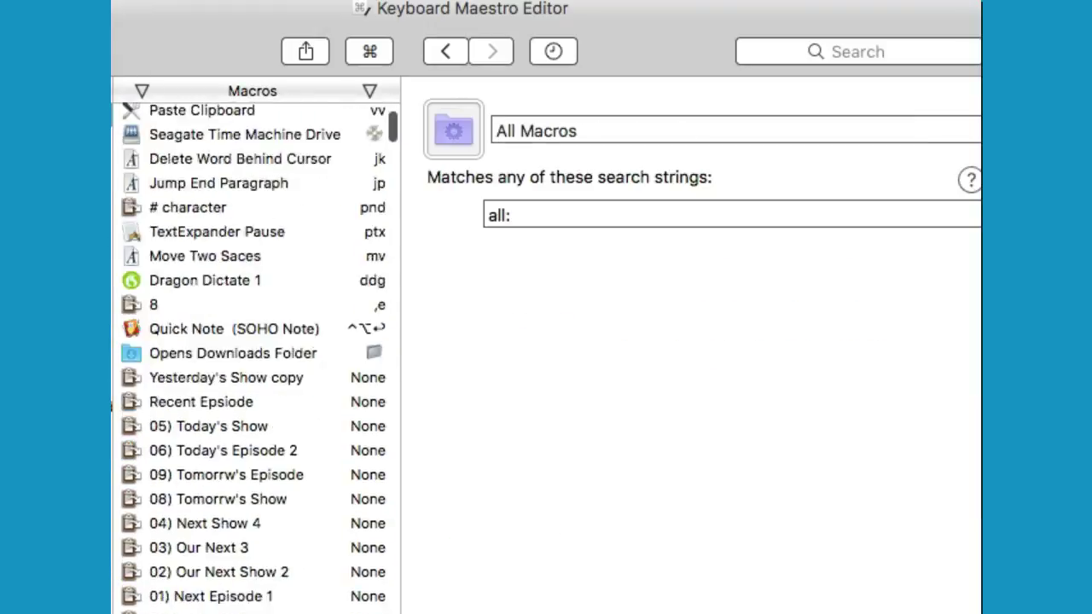
pyautogui.scroll(-5, 256, 358)
pyautogui.scroll(-5, 256, 358)
pyautogui.scroll(-3, 256, 359)
pyautogui.scroll(-4, 256, 359)
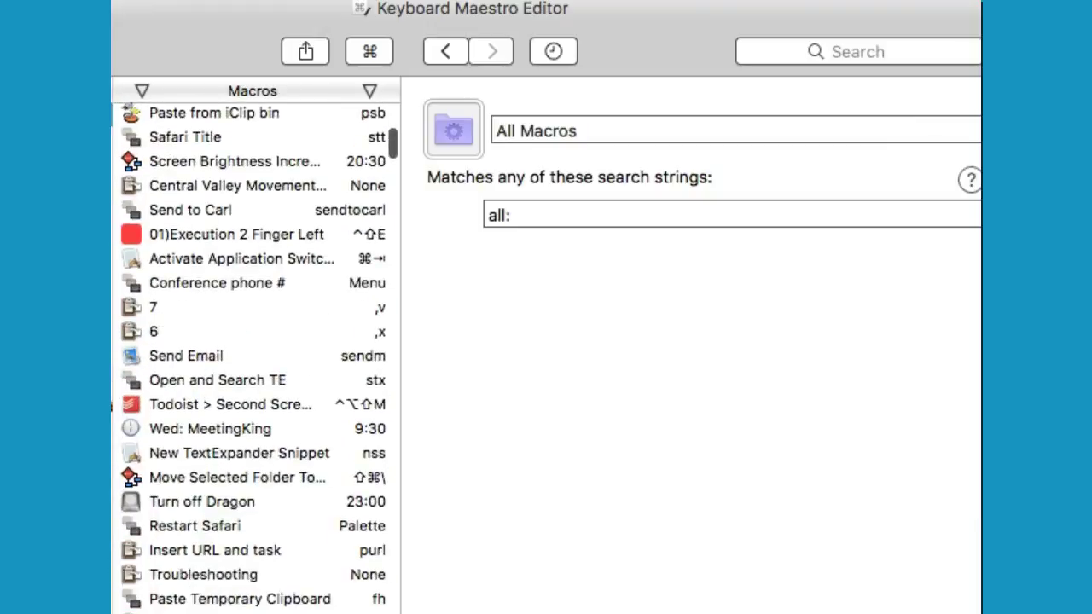